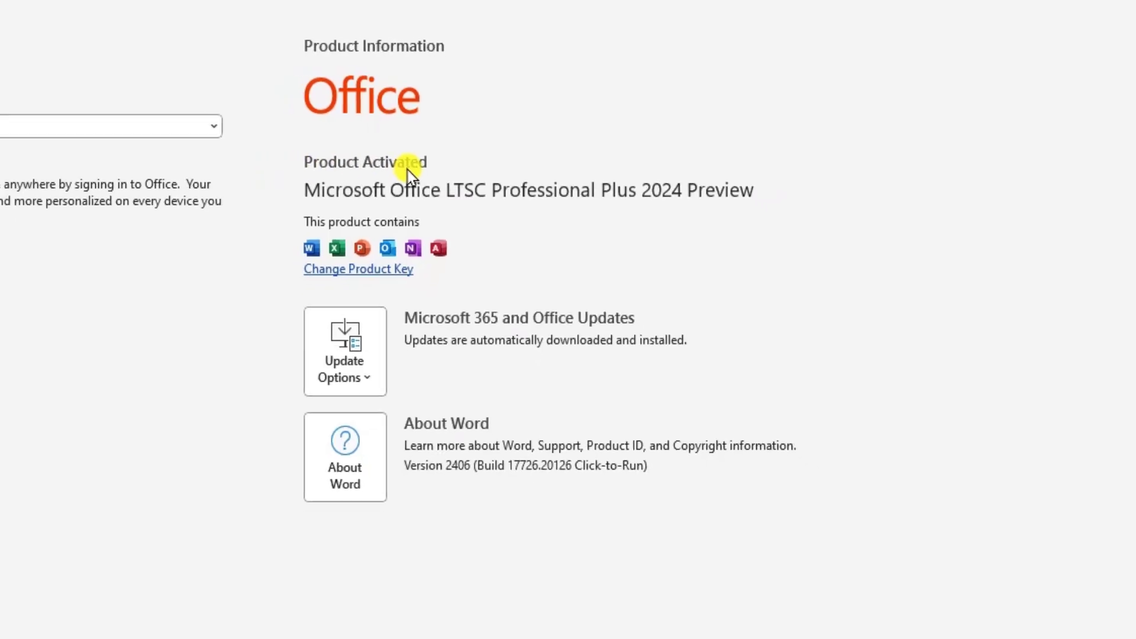
Step: Close Word once the Account page shows Office LTSC Professional Plus 2024 Preview as Product Activated
click(1065, 9)
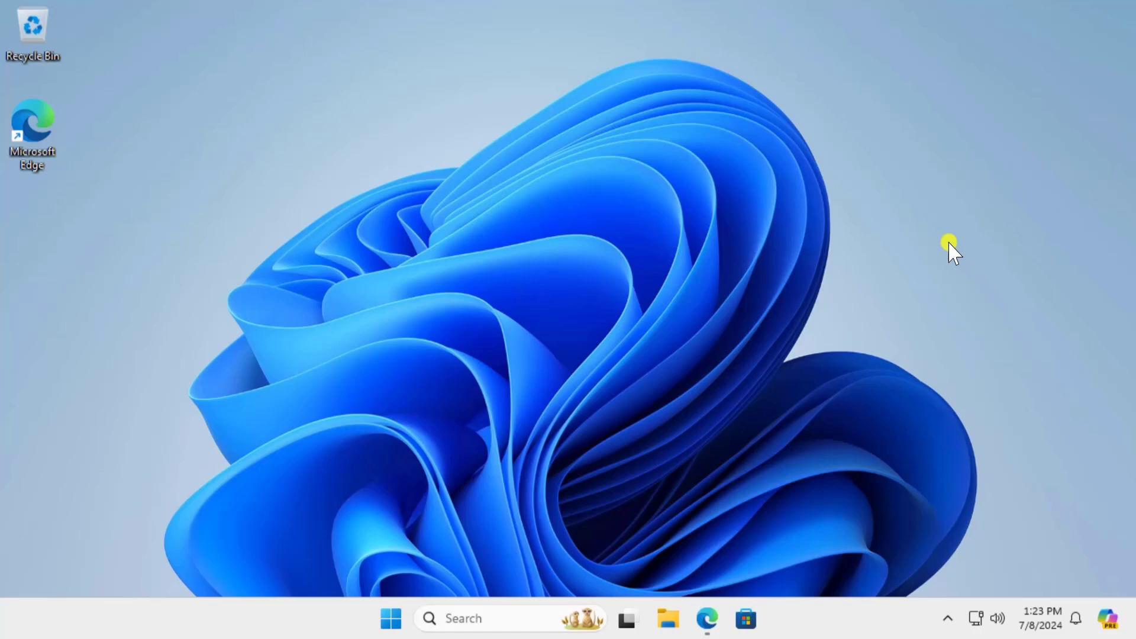
Step: Restore the Edge window with the Copilot LTSC chat and switch to the Microsoft Learn article
click(708, 619)
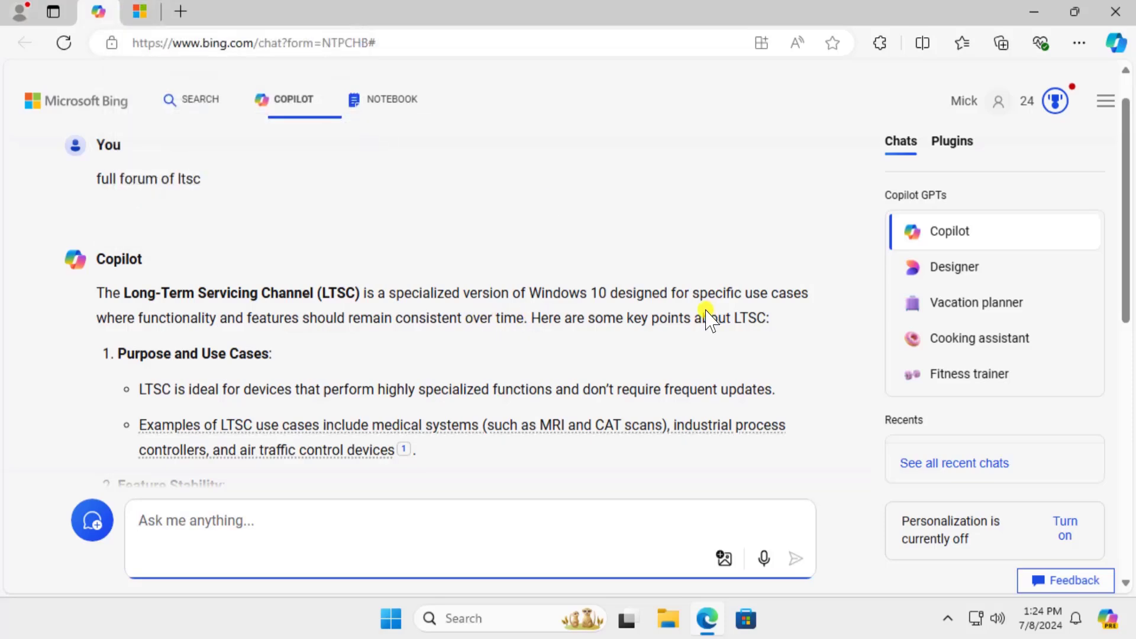
click(139, 11)
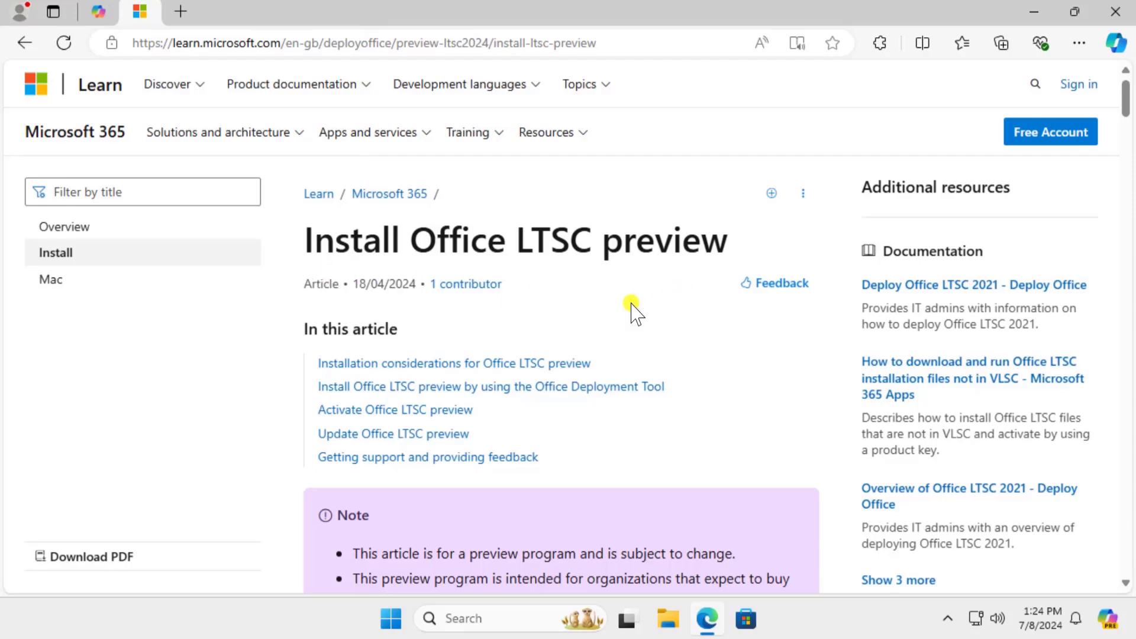
scroll(690, 362, down, 4)
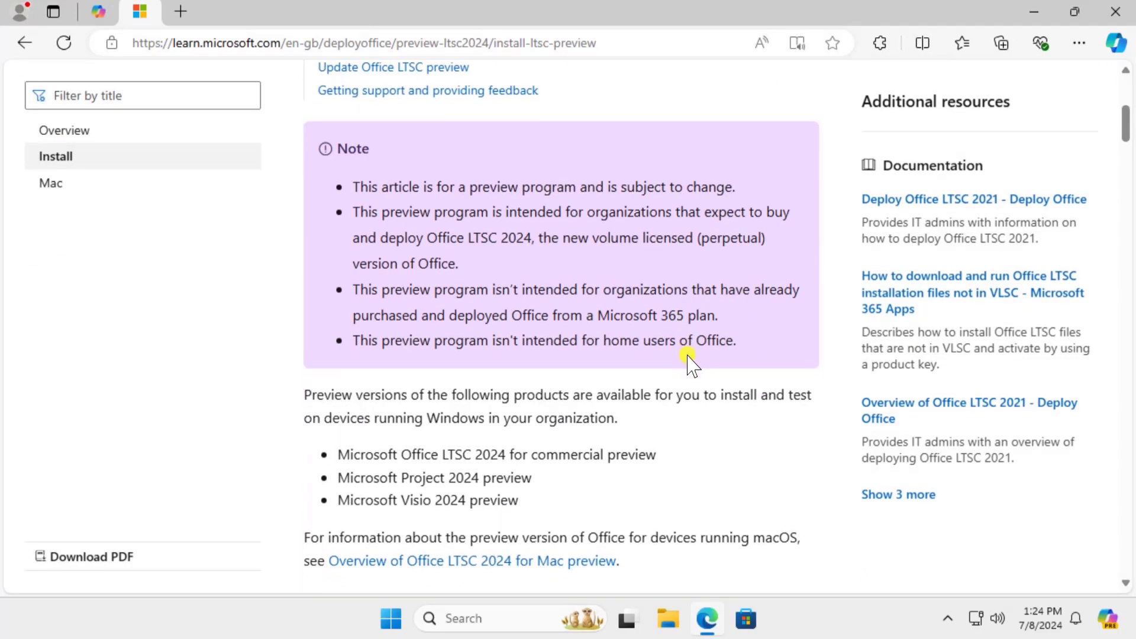
scroll(690, 362, down, 4)
scroll(690, 362, down, 3)
scroll(689, 363, down, 3)
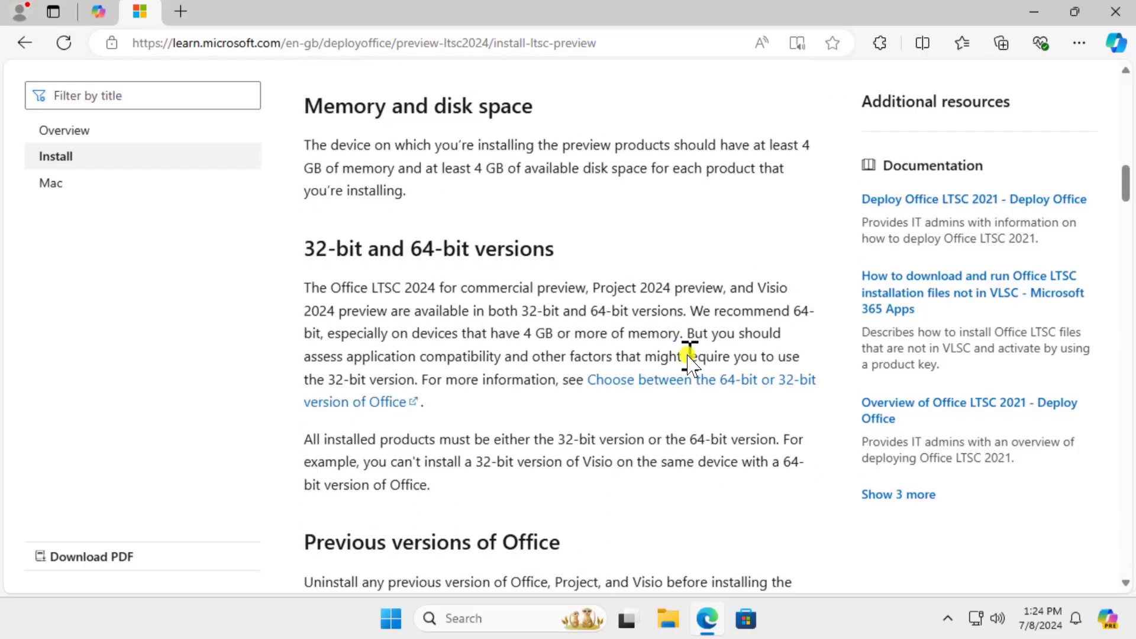
scroll(690, 362, down, 3)
scroll(690, 362, down, 4)
scroll(690, 362, down, 3)
scroll(689, 355, down, 4)
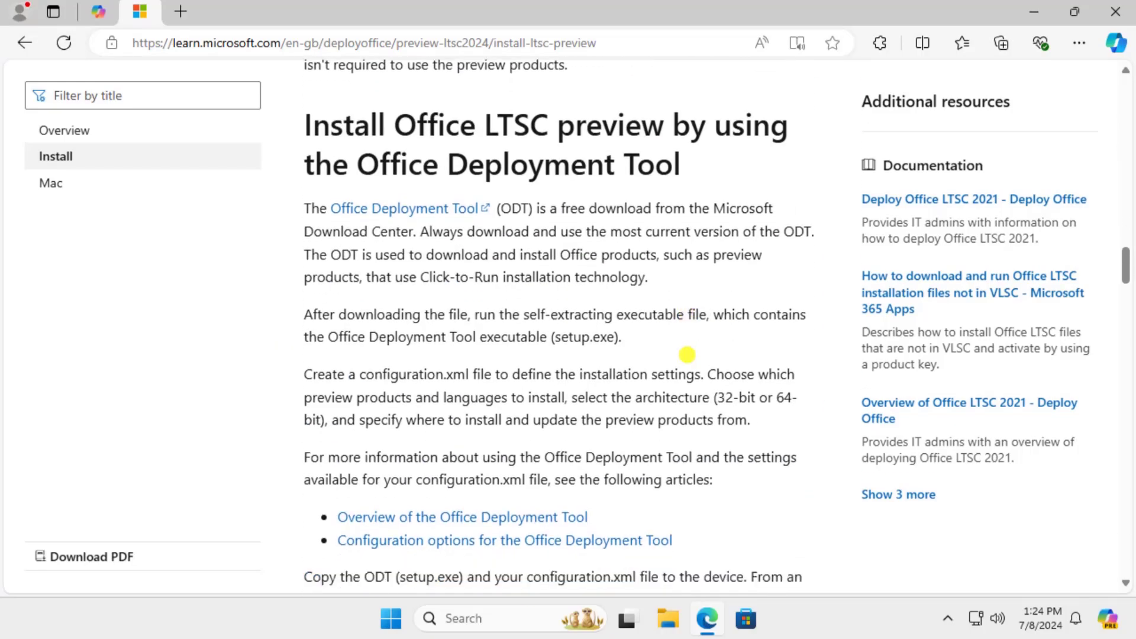
scroll(688, 356, down, 5)
scroll(688, 355, down, 2)
scroll(689, 355, down, 4)
scroll(690, 355, down, 2)
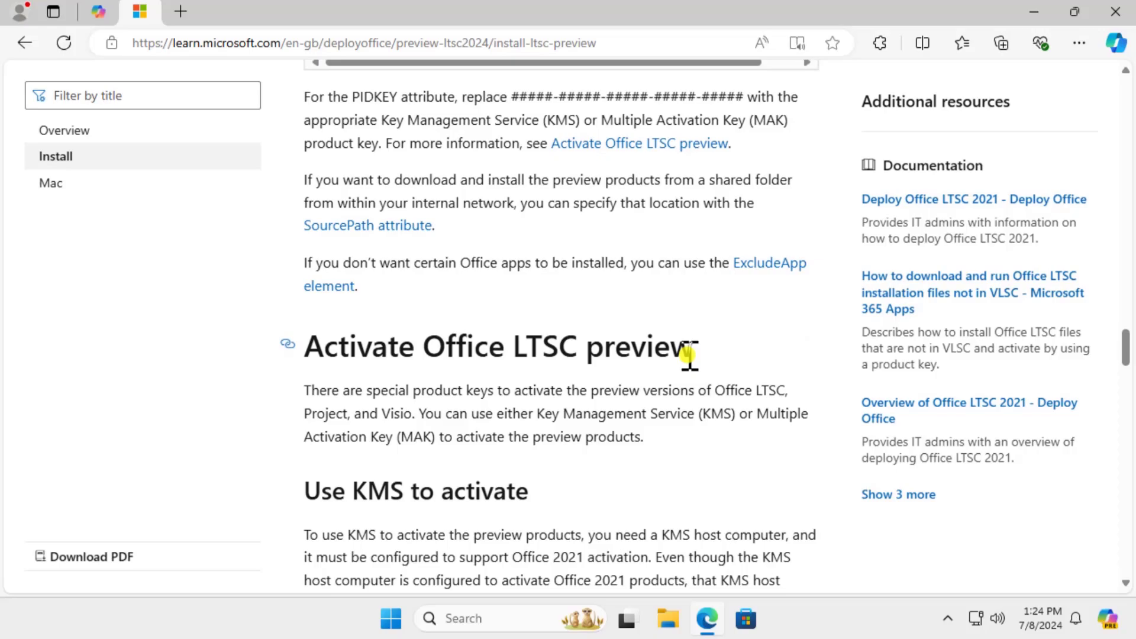
scroll(688, 355, down, 1)
scroll(689, 356, down, 2)
scroll(688, 355, down, 3)
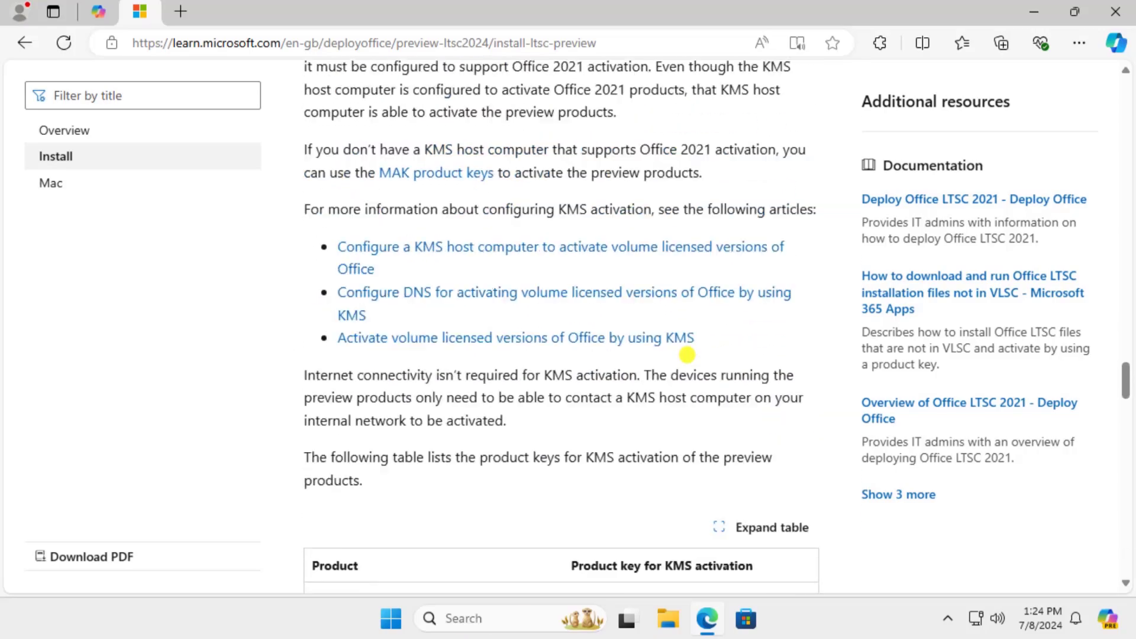
scroll(688, 355, up, 10)
scroll(688, 356, up, 6)
scroll(688, 355, up, 3)
scroll(688, 356, up, 3)
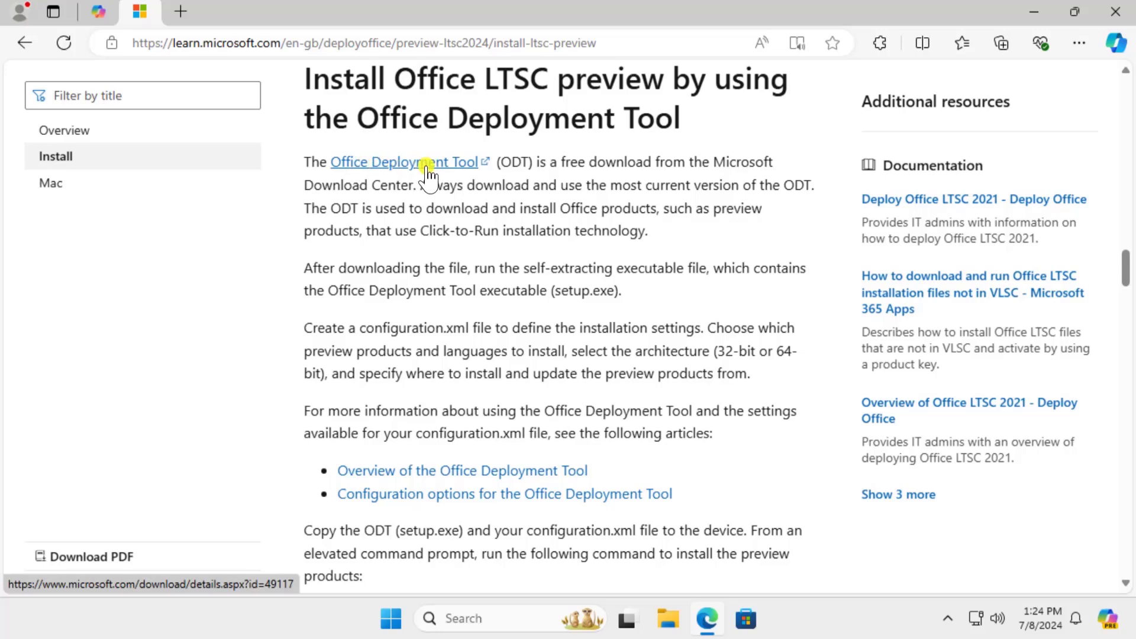
Step: Follow the install article's Office Deployment Tool link
click(436, 163)
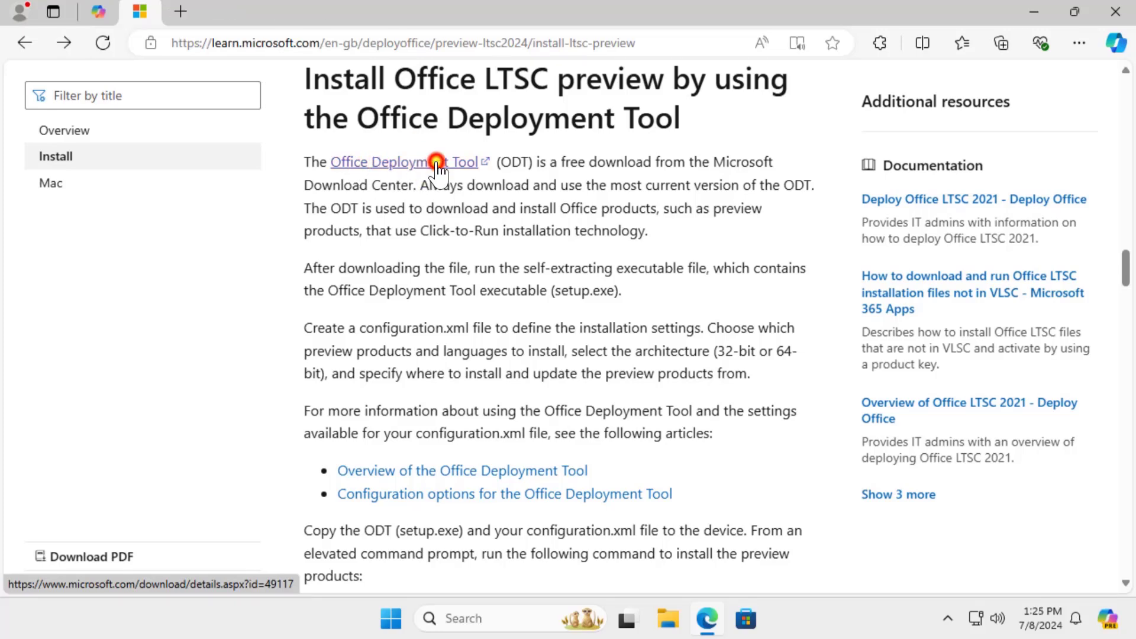
Step: Download the Office Deployment Tool installer, view it in Downloads, and minimize Explorer and Edge
click(436, 163)
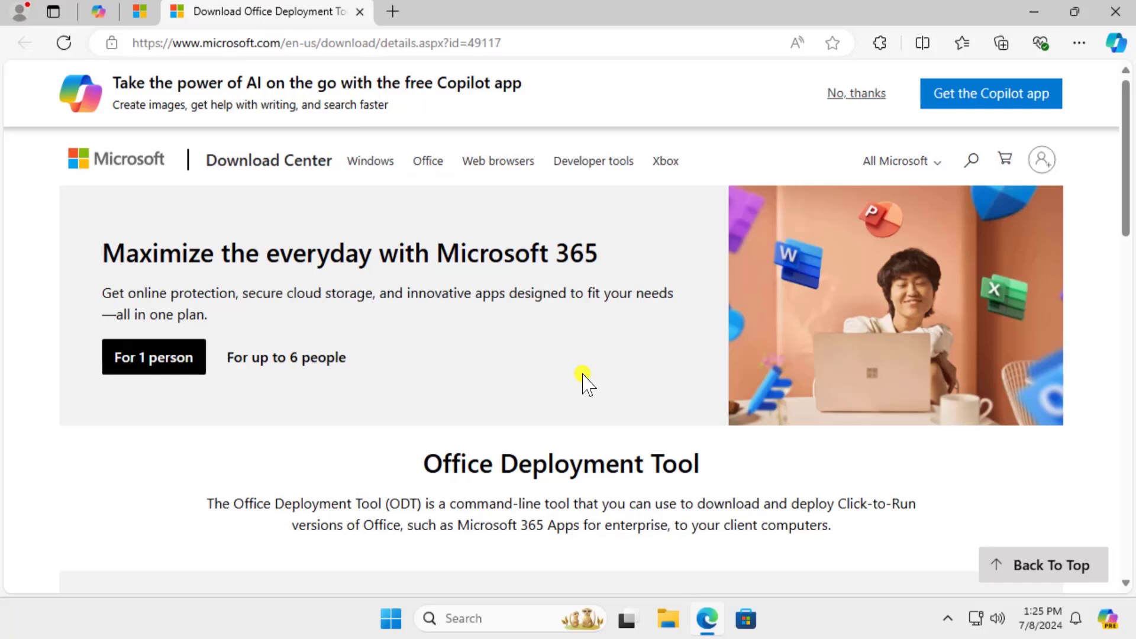
scroll(584, 382, down, 2)
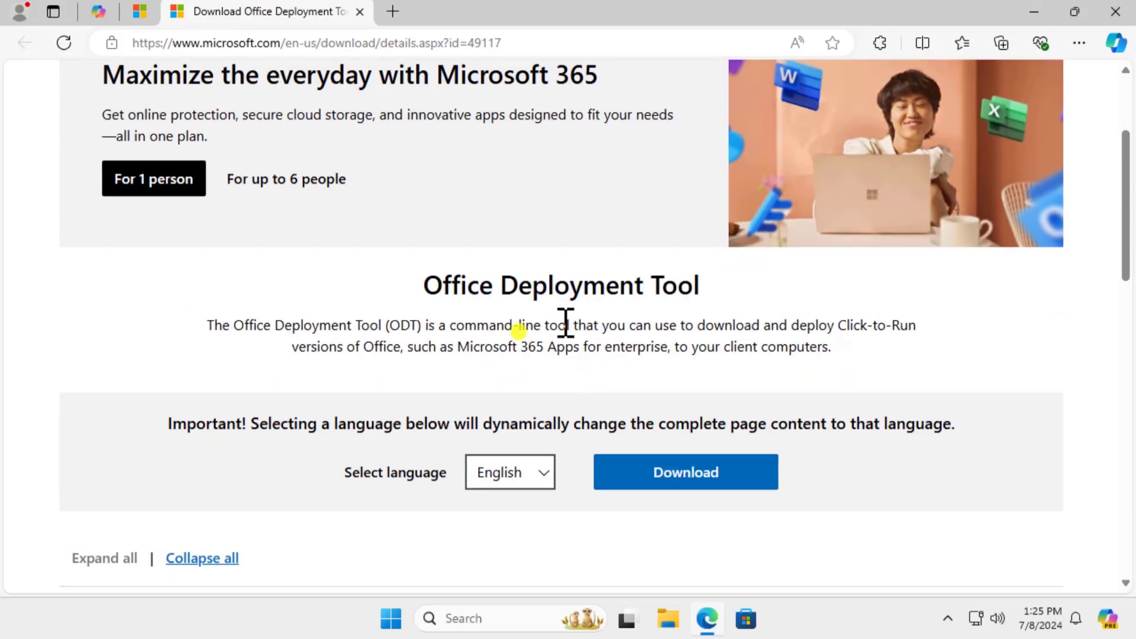
click(690, 479)
click(942, 111)
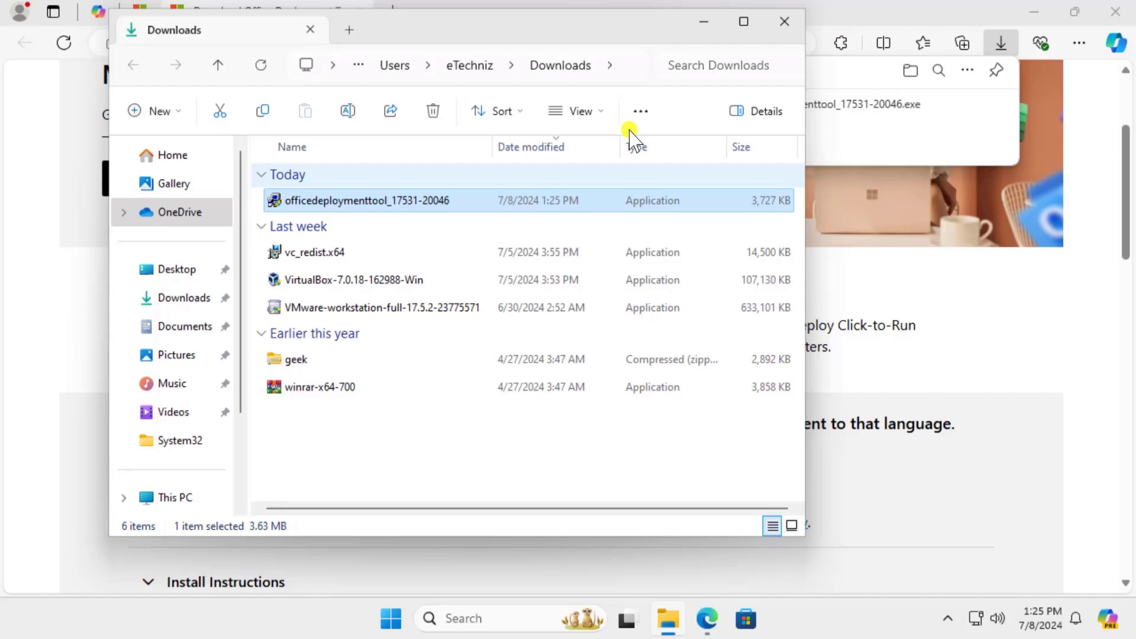
click(702, 22)
click(1035, 13)
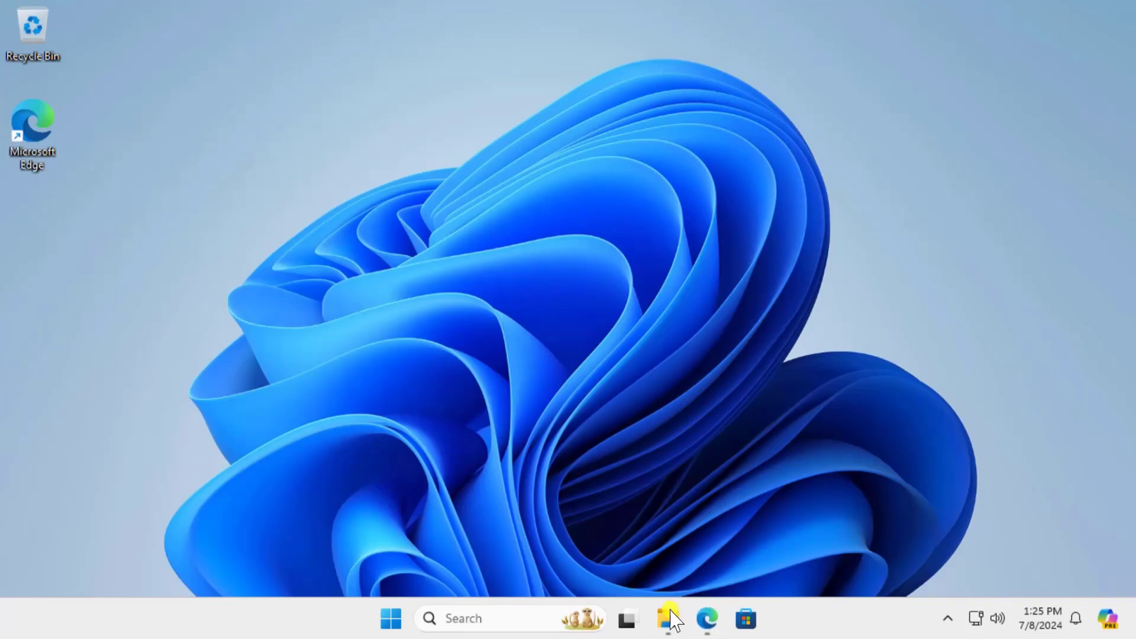
Step: Create a new desktop folder named 'office' and reopen the Downloads window
right_click(36, 218)
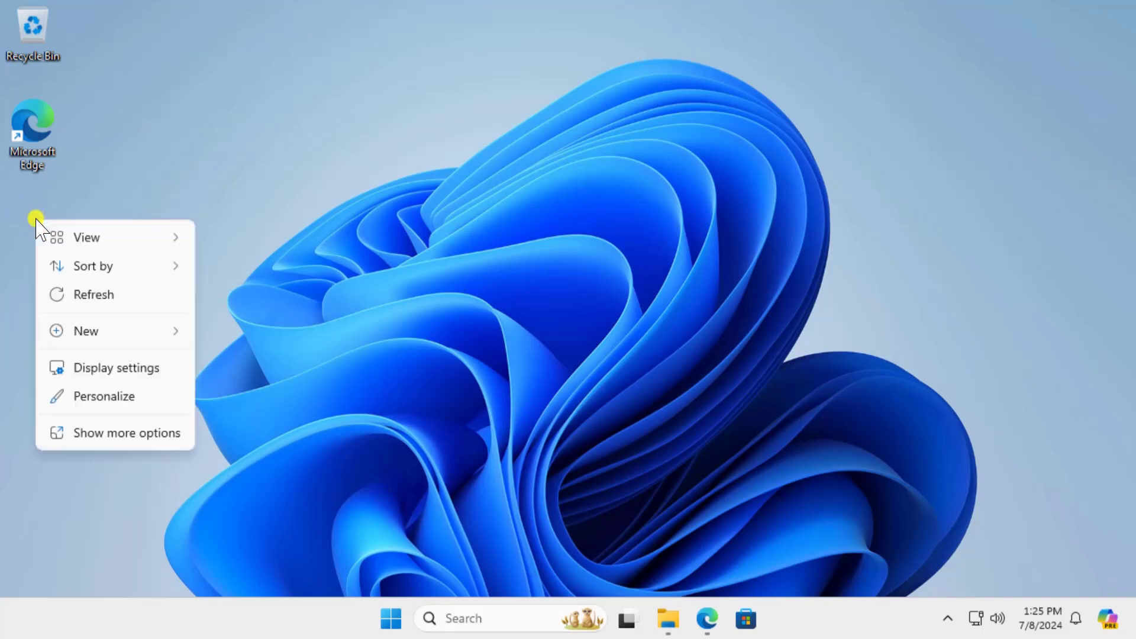
click(125, 336)
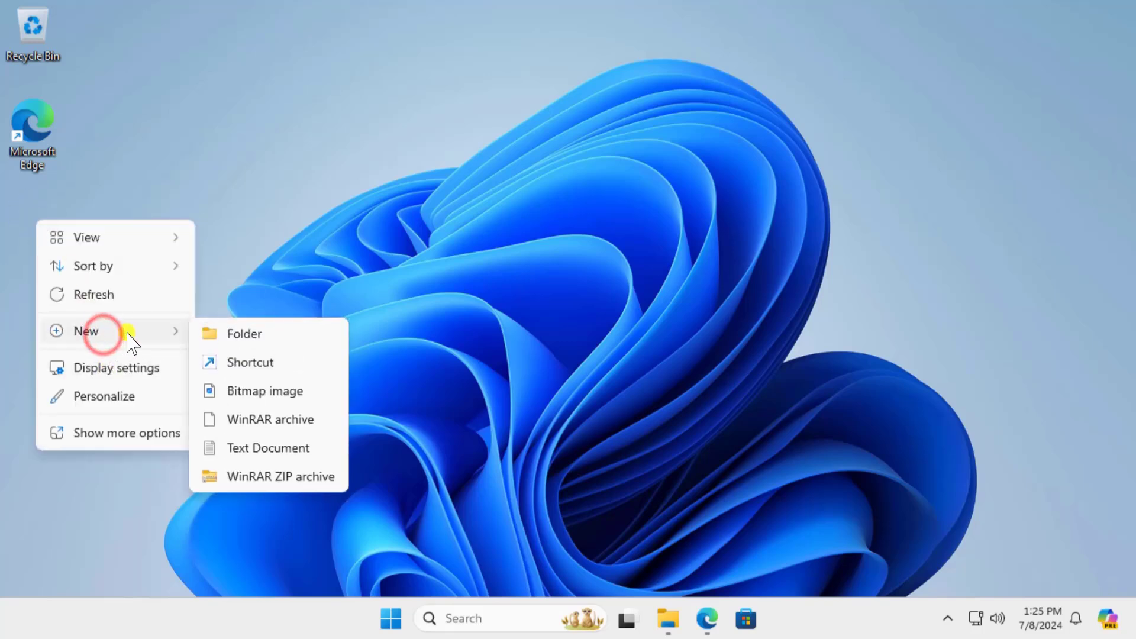
click(236, 336)
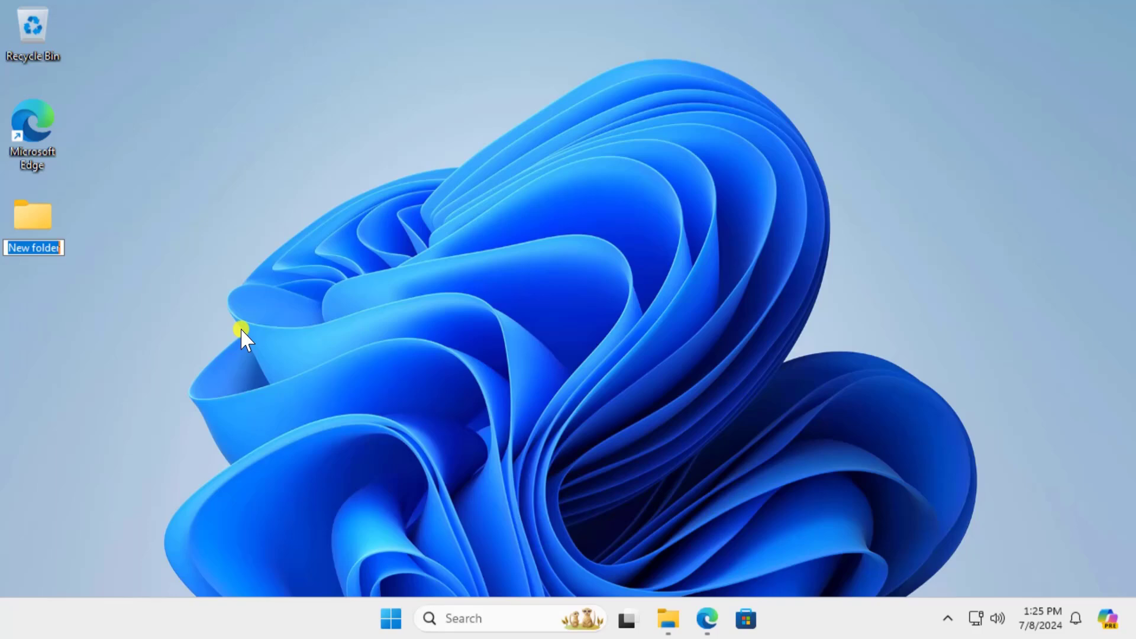
text(offi)
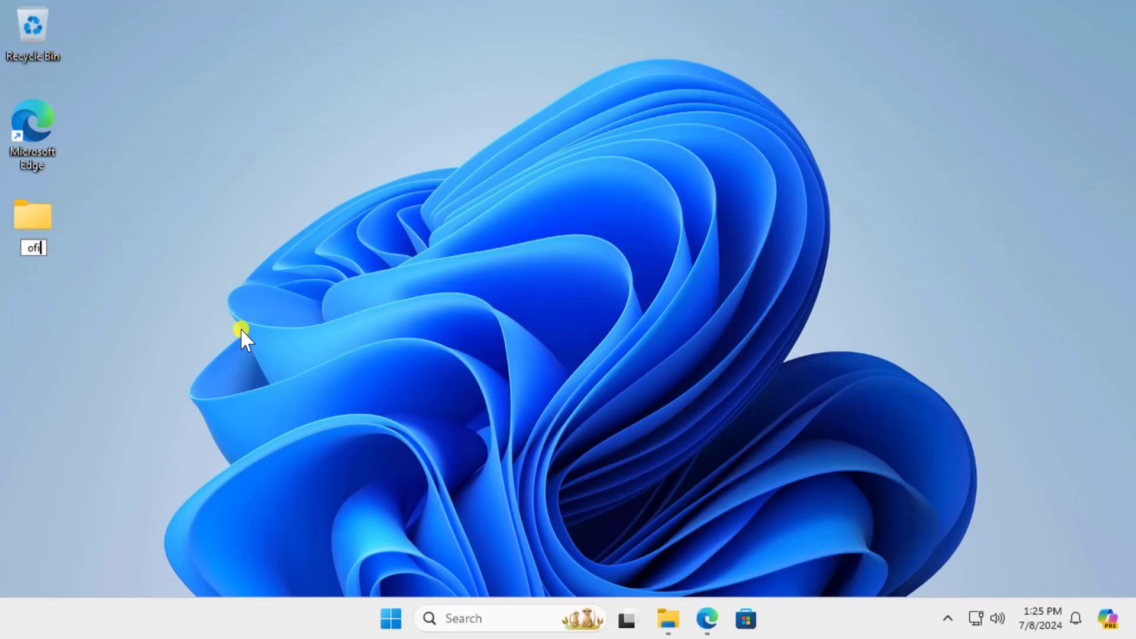
text(ce)
key(Return)
click(668, 619)
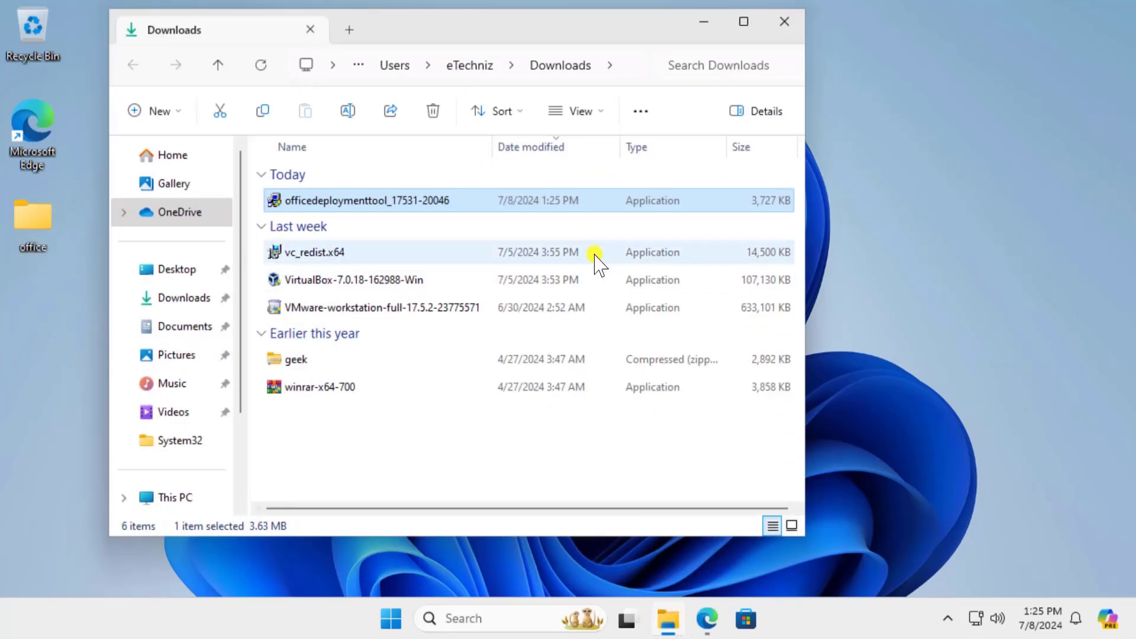
Step: Run the officedeploymenttool installer with admin approval and accept the license terms
double_click(425, 206)
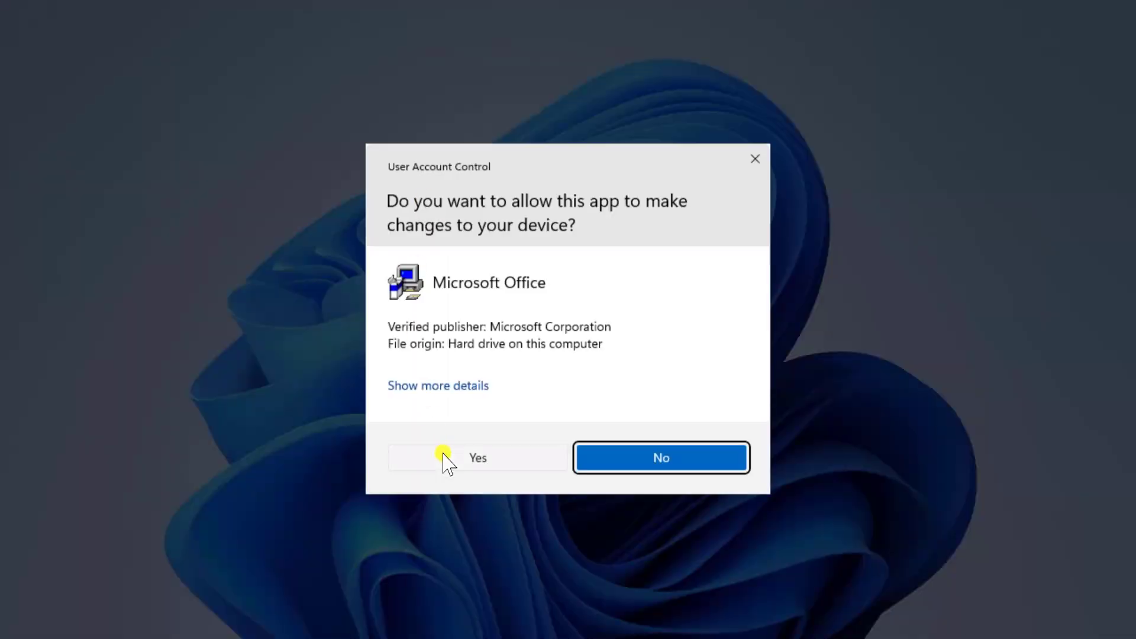
click(447, 460)
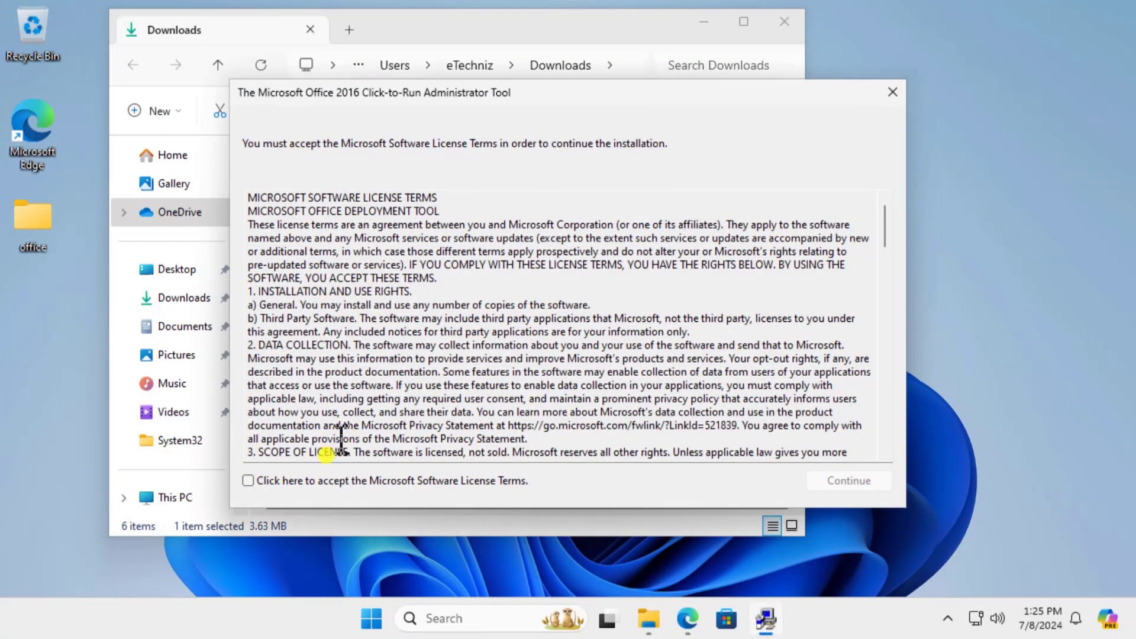
click(249, 483)
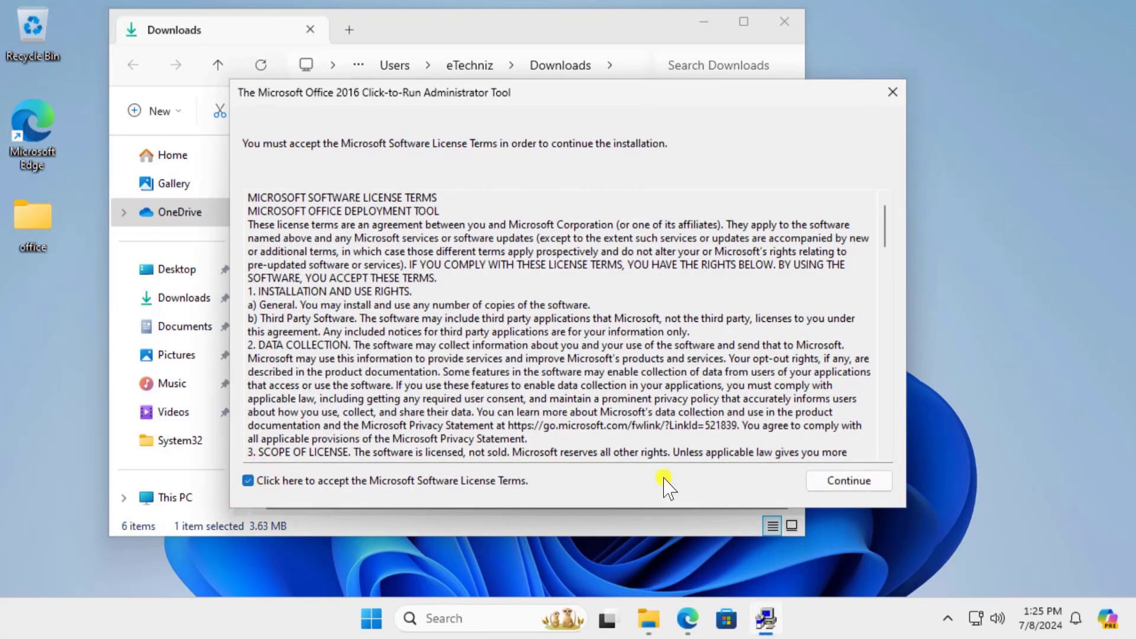
click(833, 483)
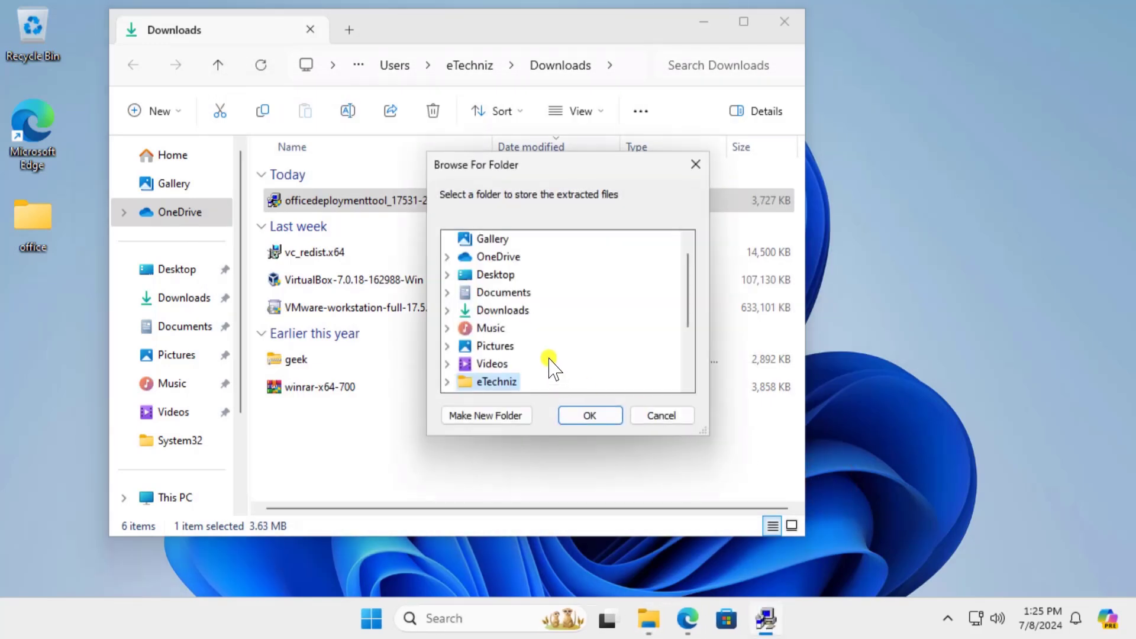
Step: Extract the tool's files into Desktop > office, then close the Downloads window
click(446, 274)
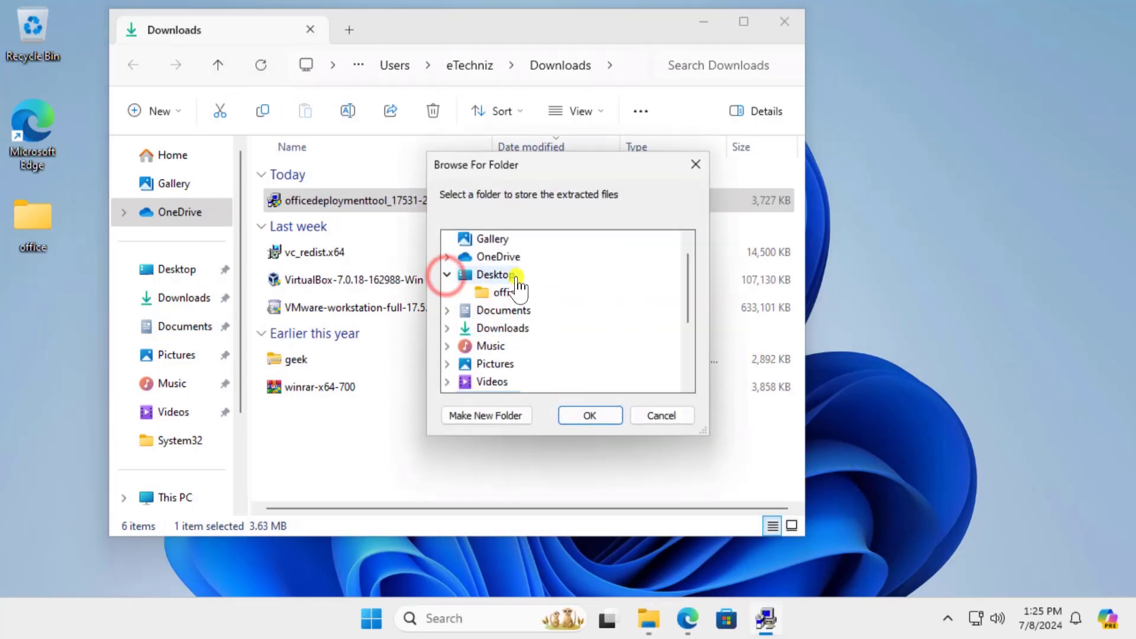
click(507, 293)
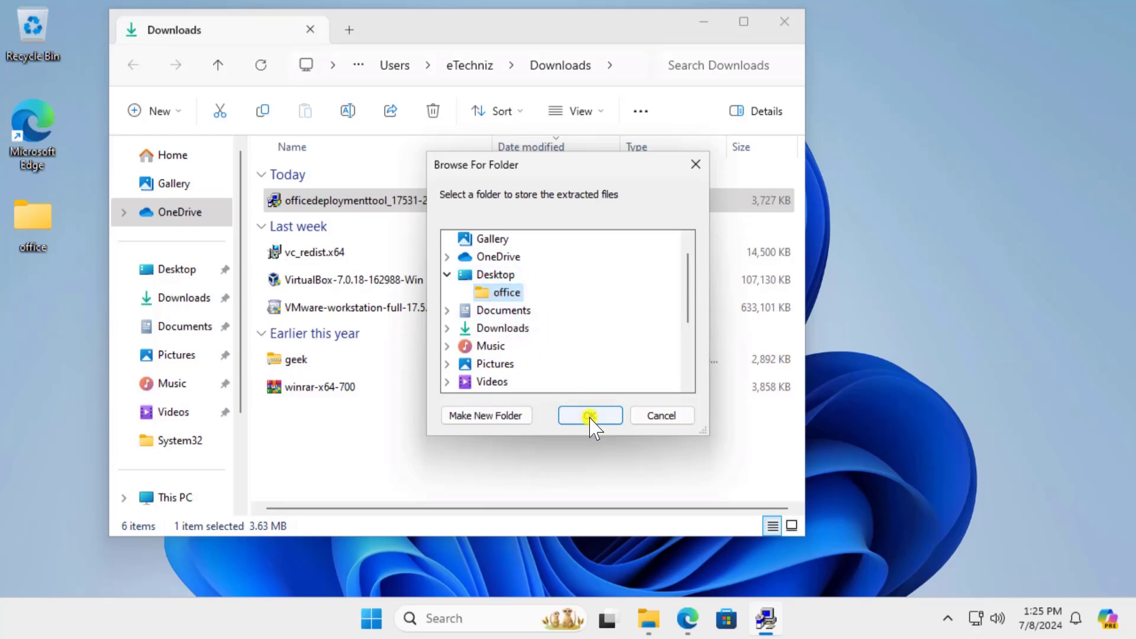
click(587, 416)
click(684, 361)
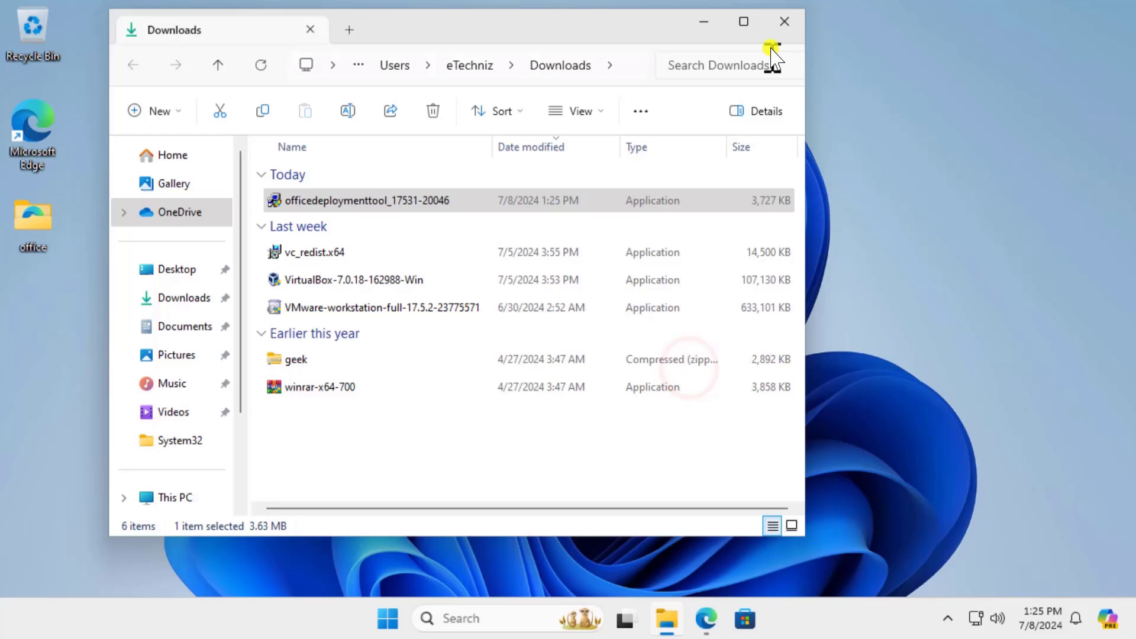
click(781, 24)
Step: Permanently delete the four configuration-*.xml sample files from the office folder, then return to Edge
double_click(42, 236)
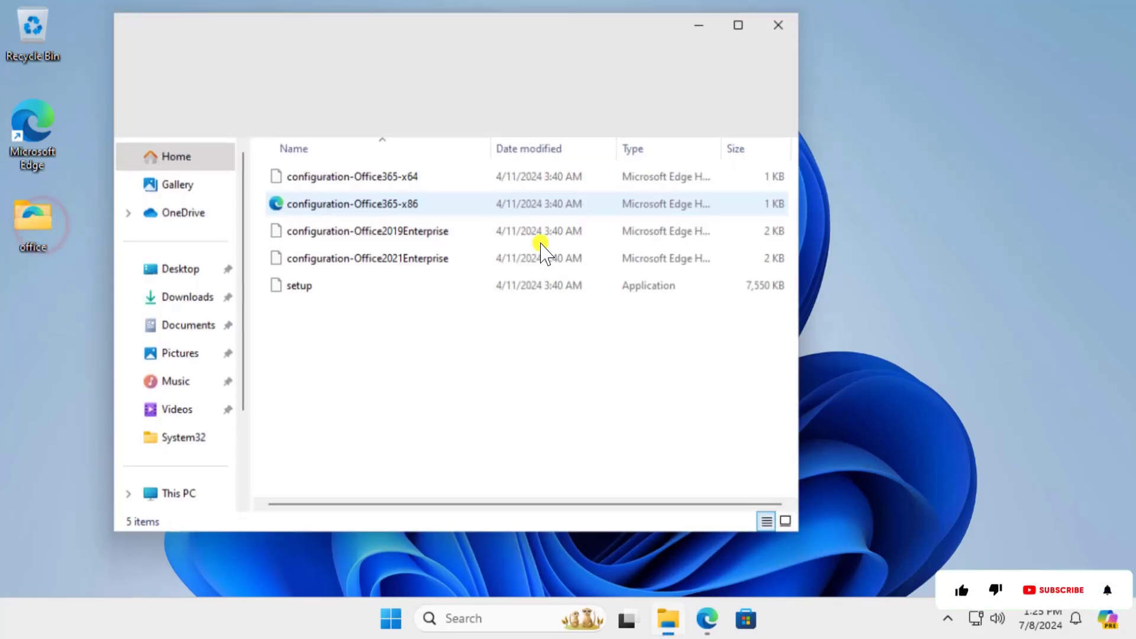
click(792, 525)
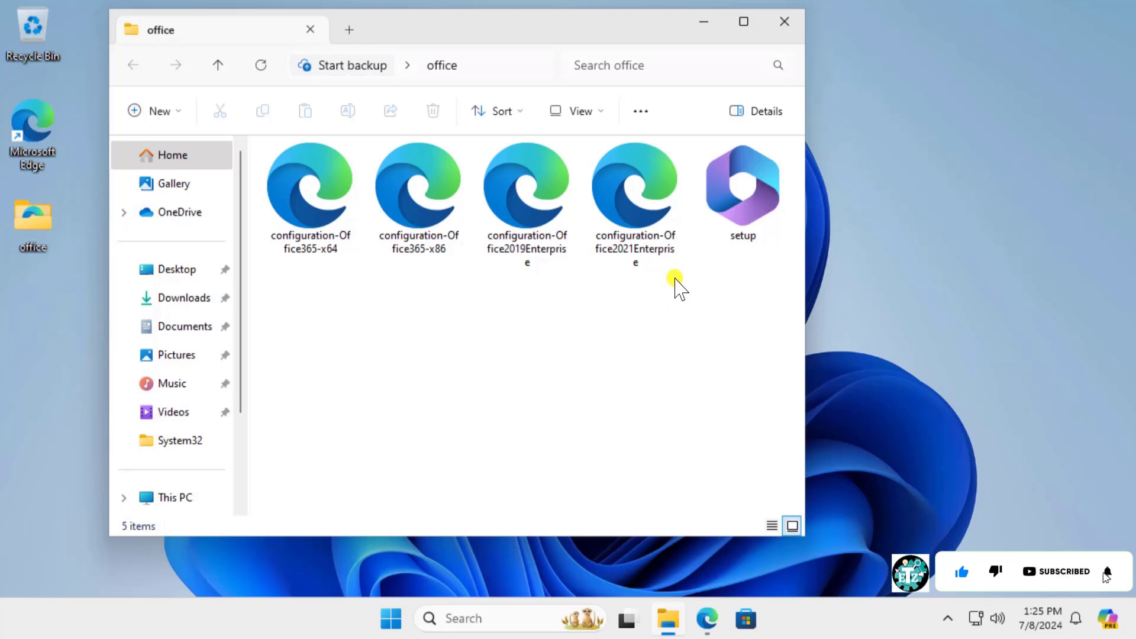
drag(674, 280, 309, 209)
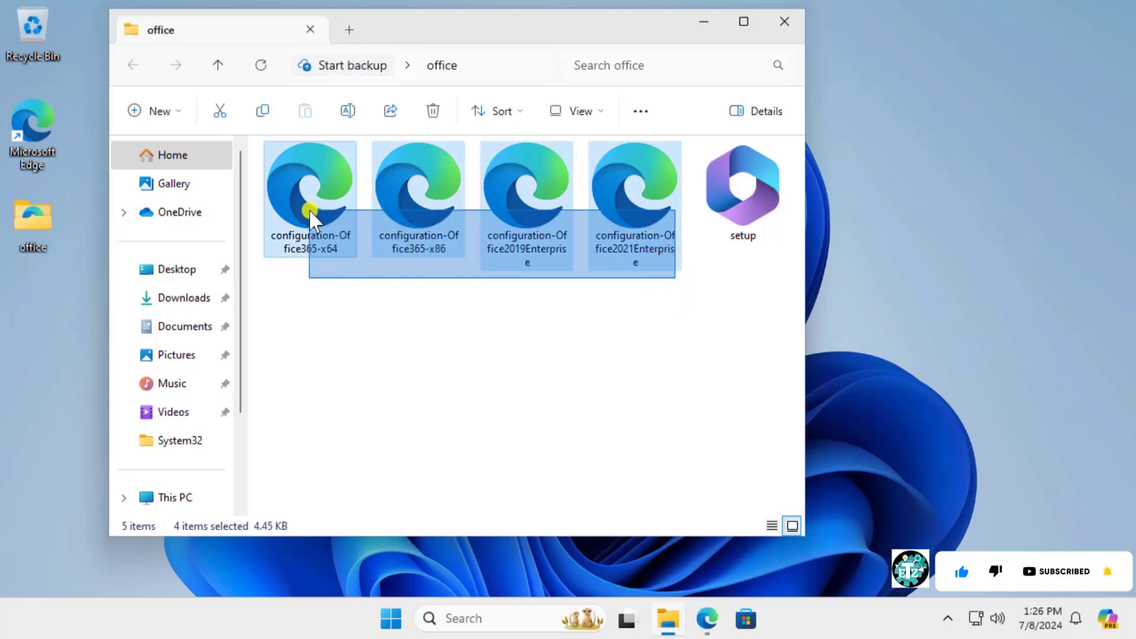
key(shift+Delete)
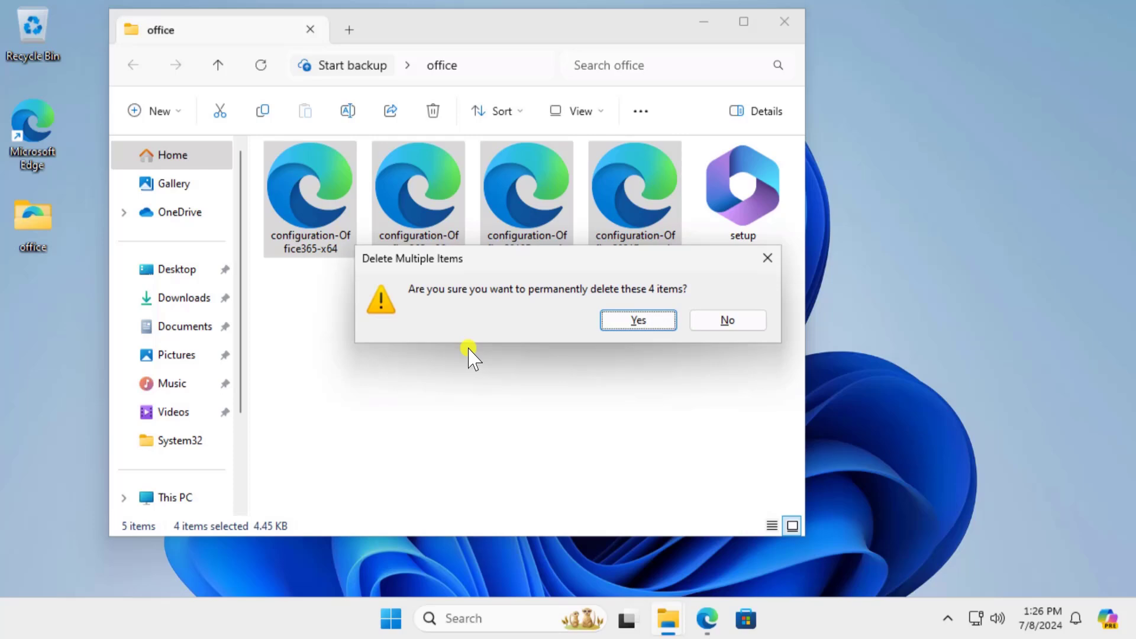
key(Return)
click(702, 21)
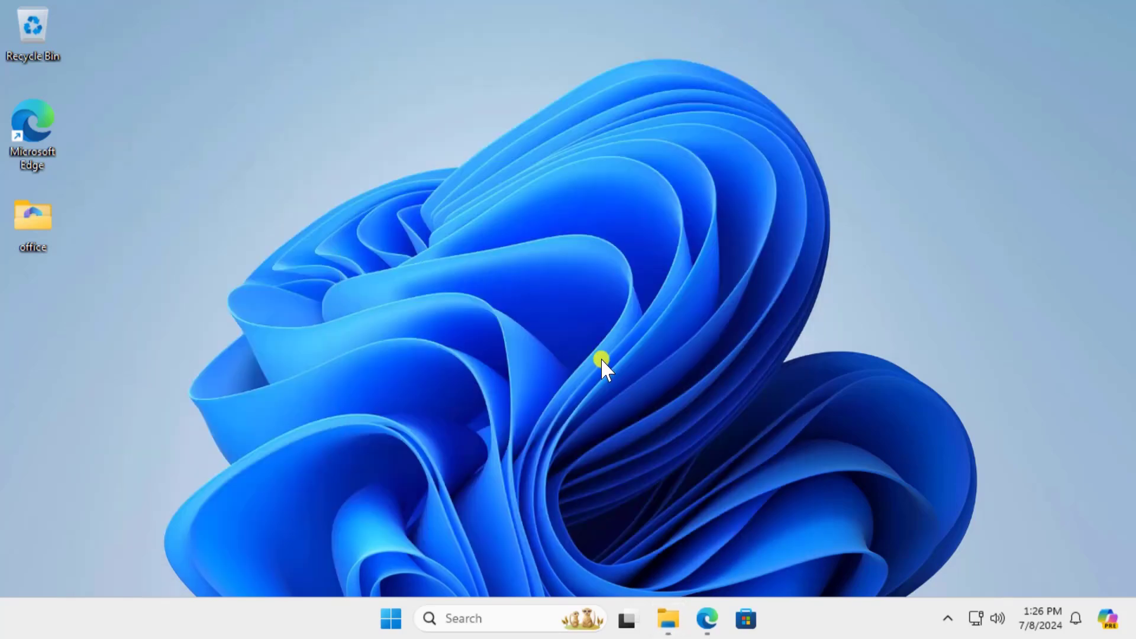
click(708, 619)
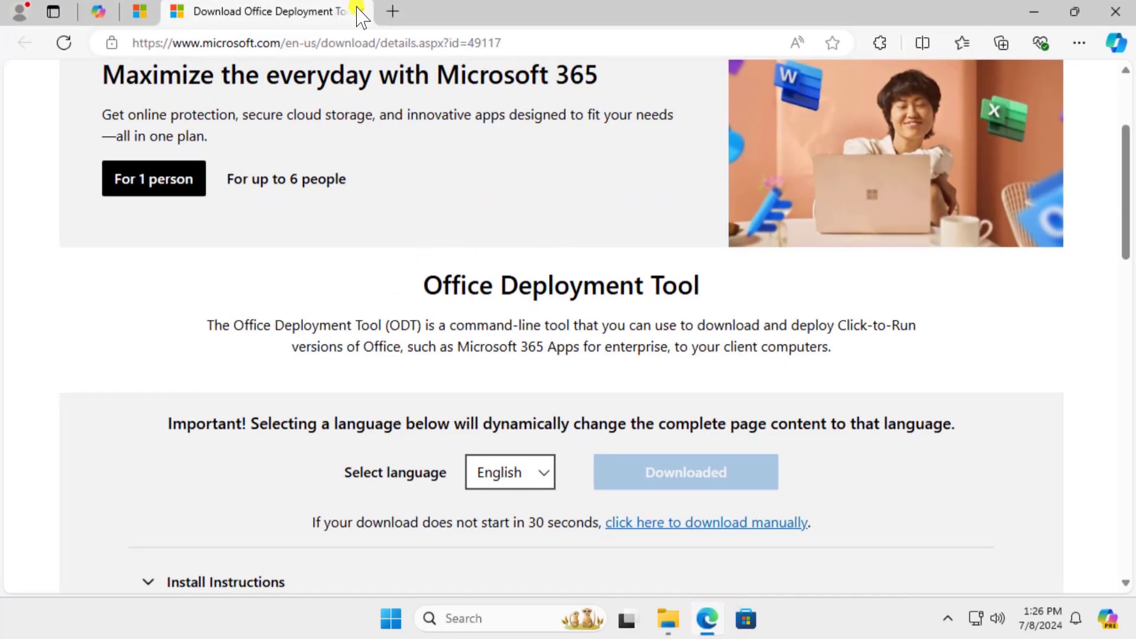
Step: Close the download tab and highlight configuration.xml in the setup.exe /configure command
click(359, 13)
scroll(500, 304, down, 2)
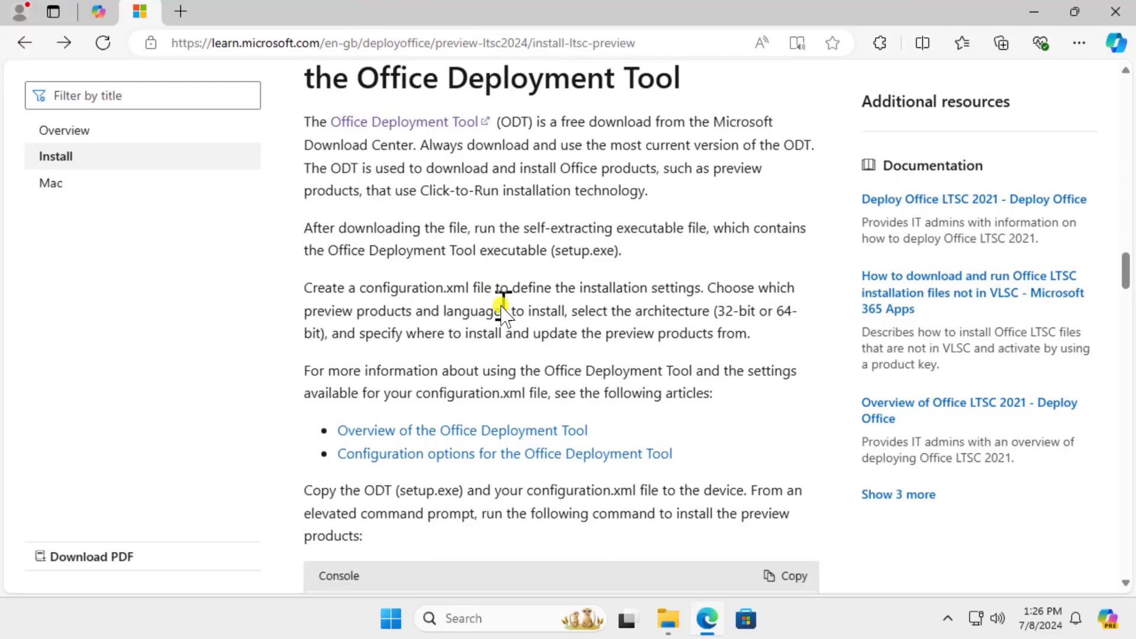
scroll(502, 312, down, 3)
scroll(499, 305, down, 2)
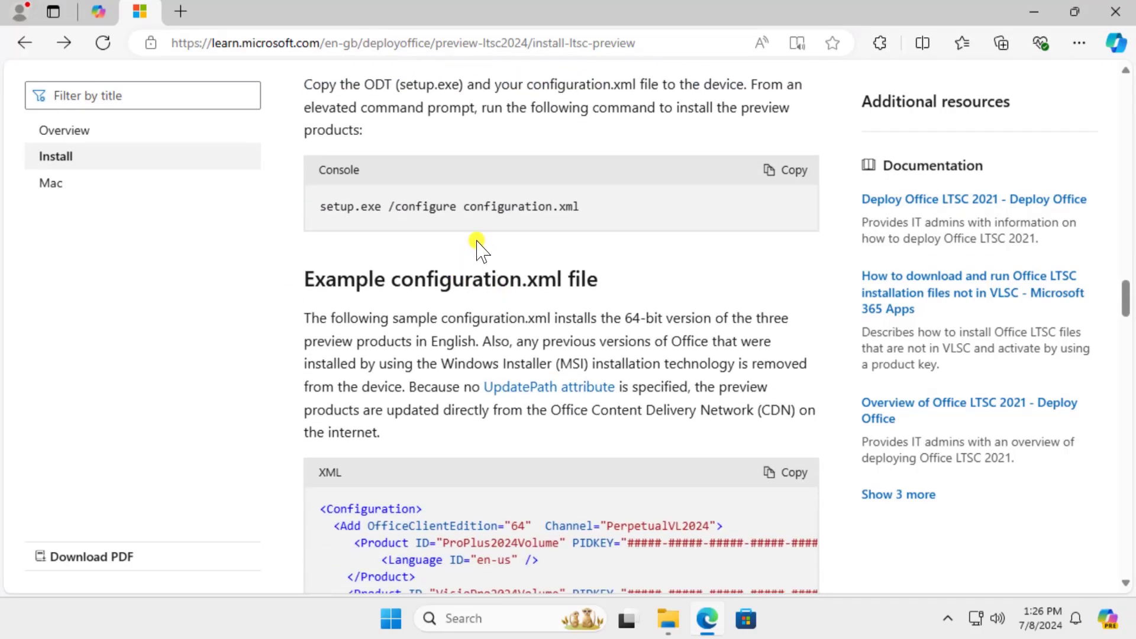
drag(462, 207, 578, 211)
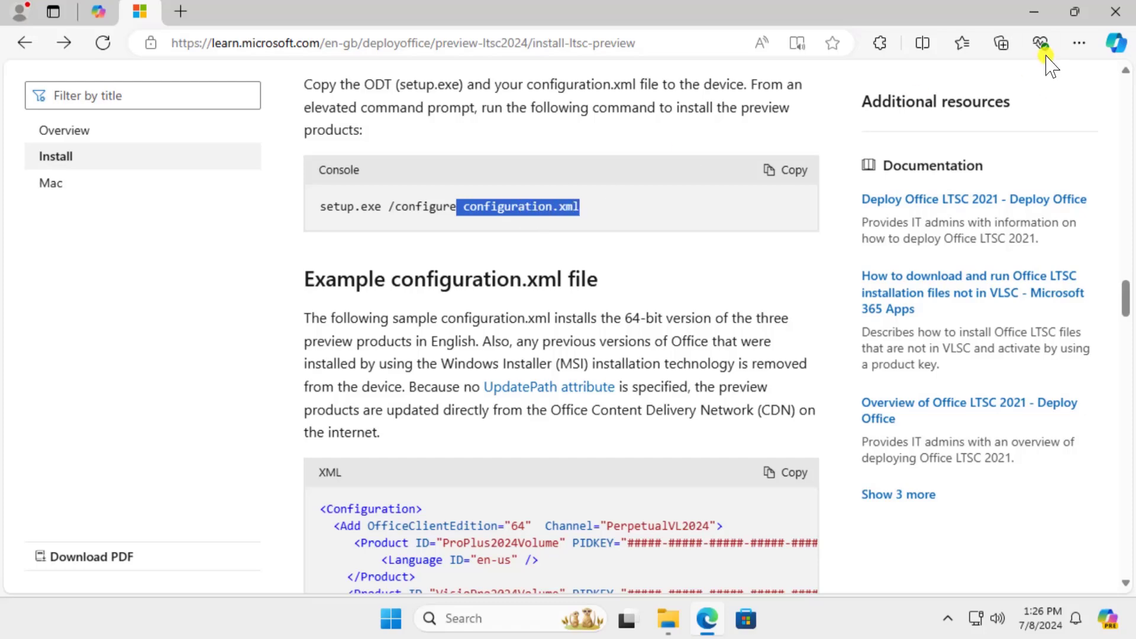
click(1037, 14)
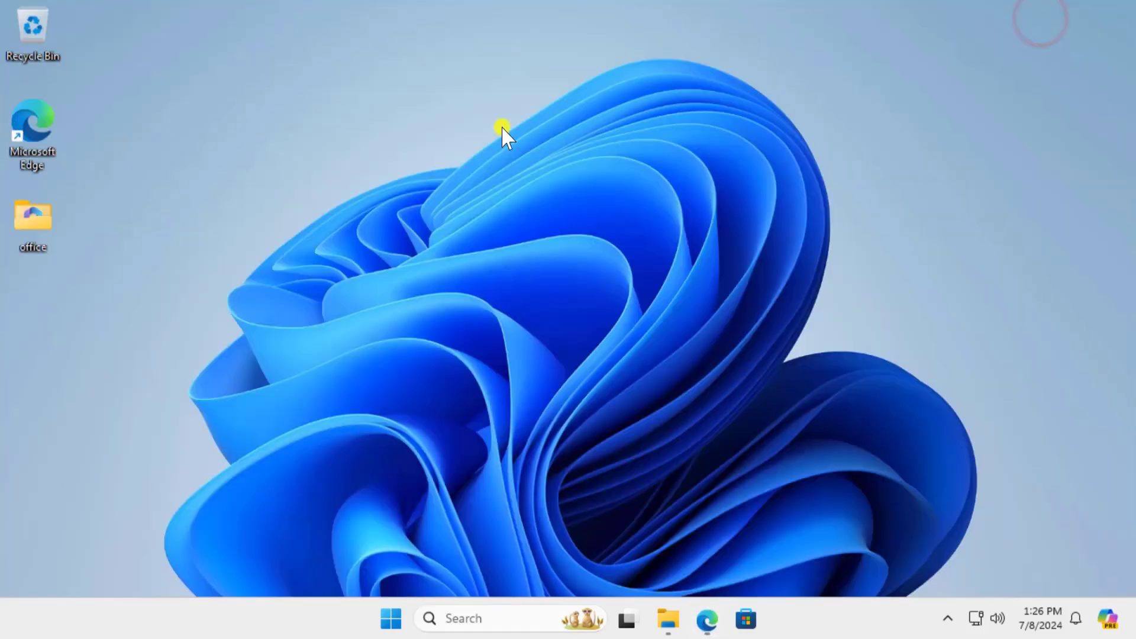
Step: Launch Notepad and copy Microsoft's example configuration XML from the Learn article
click(520, 611)
text(note)
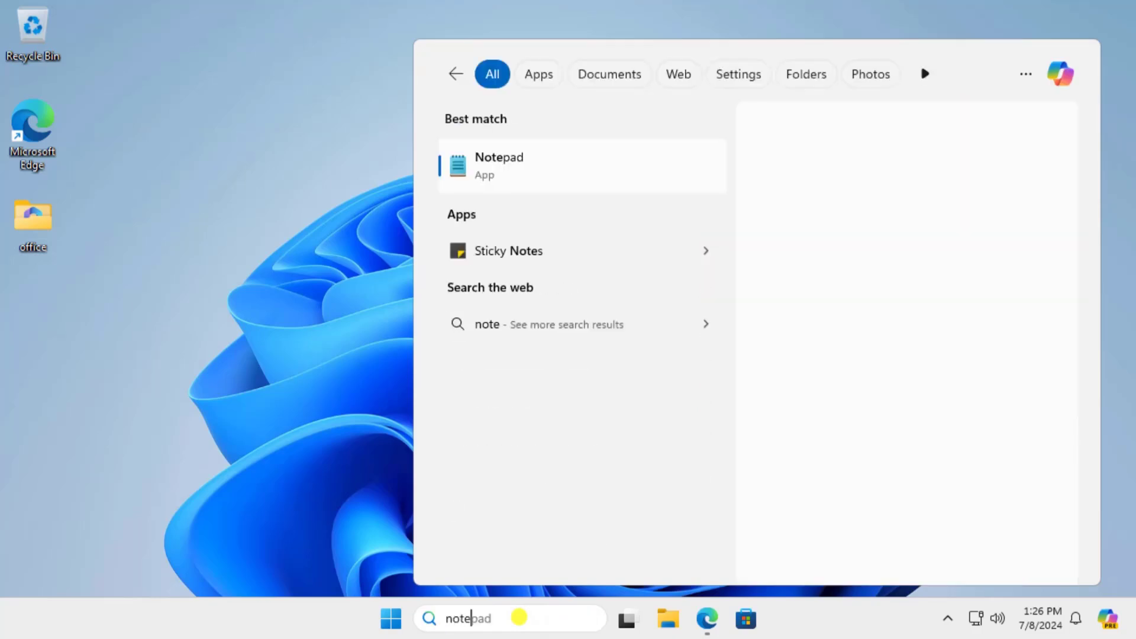
click(853, 299)
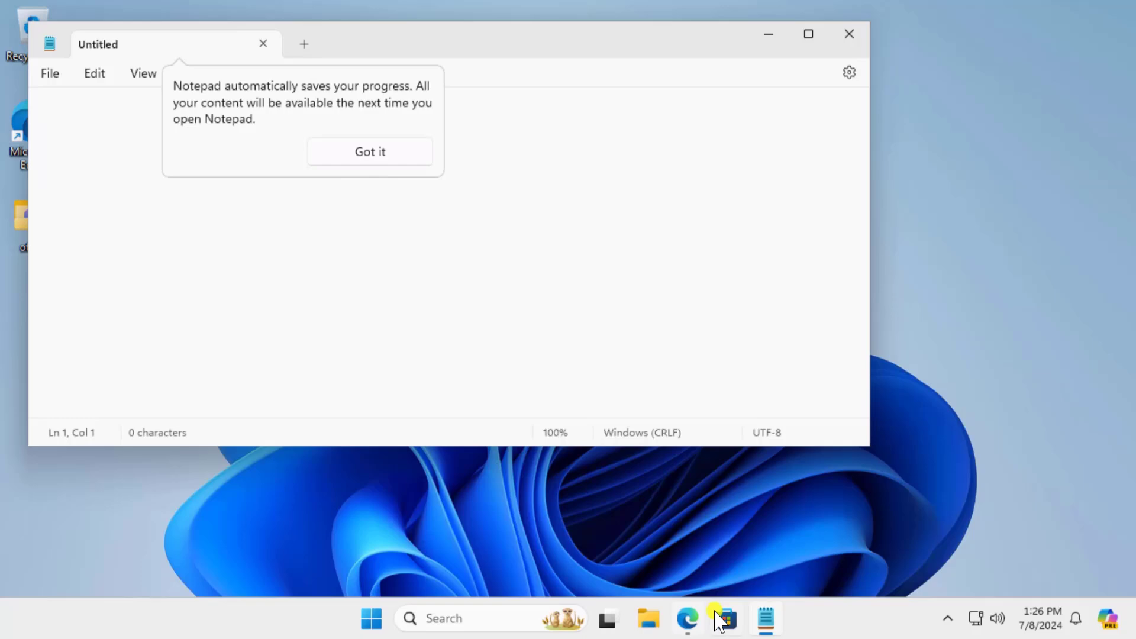
click(687, 619)
scroll(611, 336, down, 2)
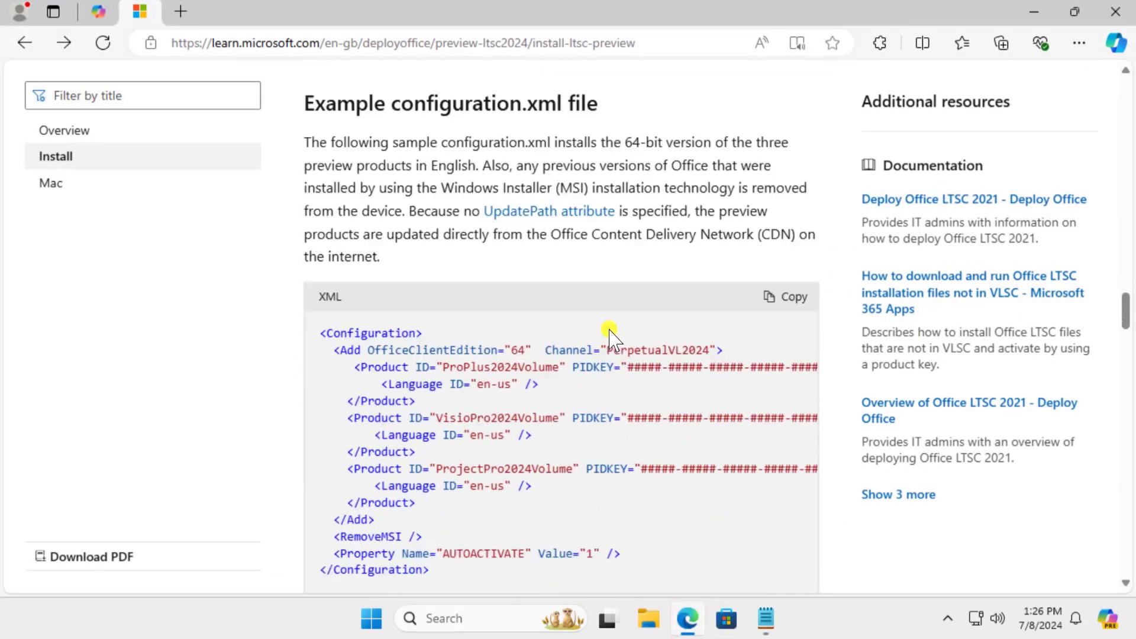
click(793, 298)
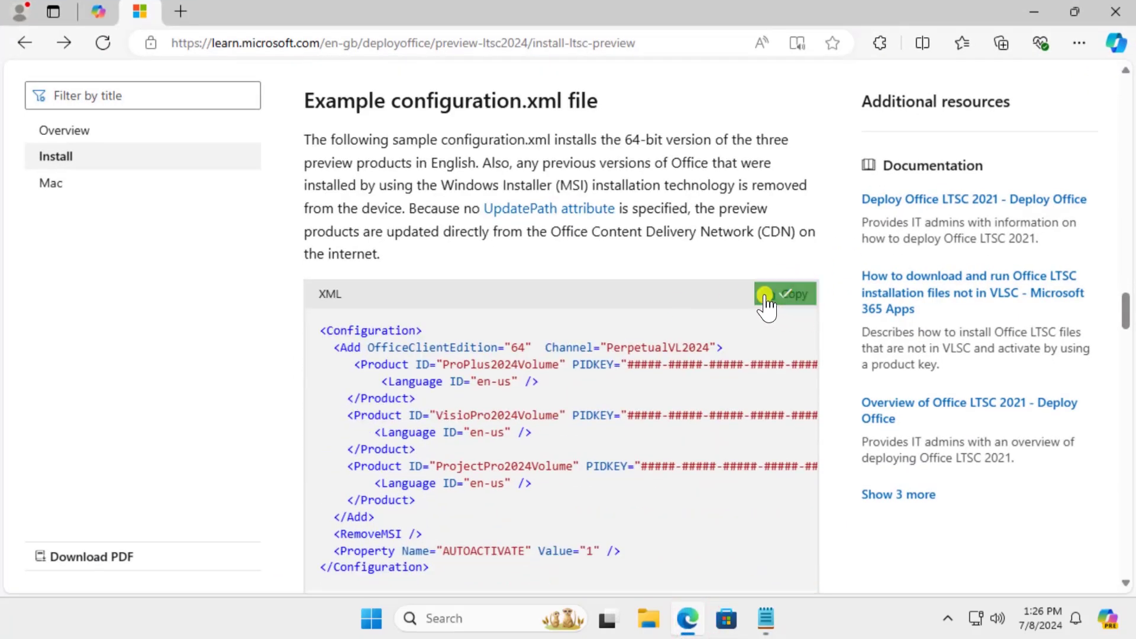
Step: Paste the XML into Notepad and delete the VisioPro and ProjectPro product blocks
click(1032, 13)
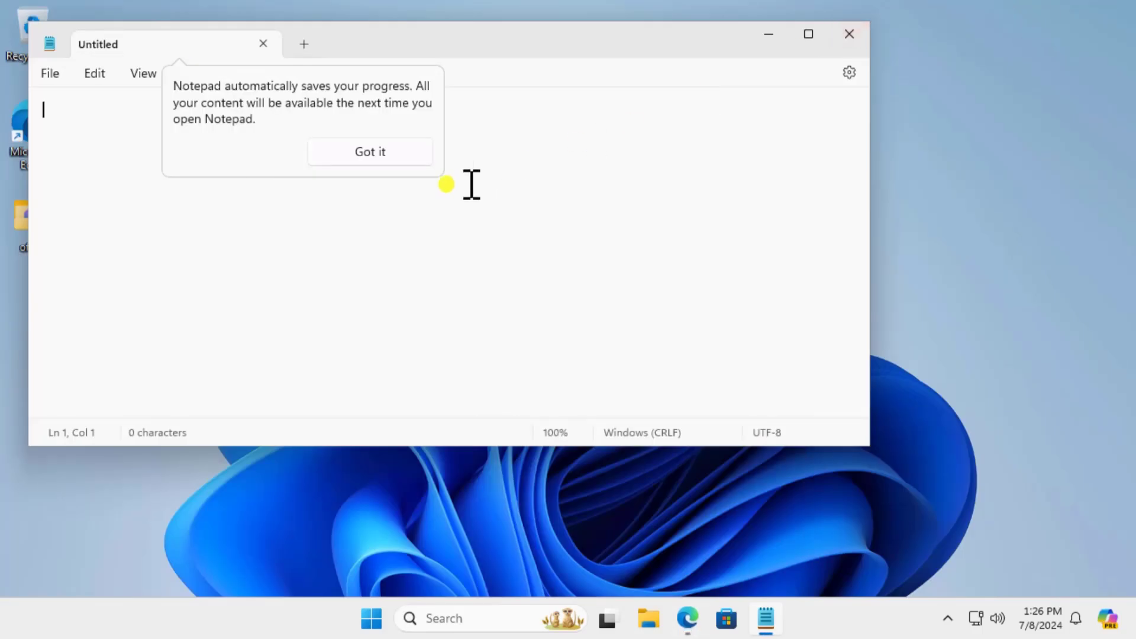
click(405, 150)
click(405, 148)
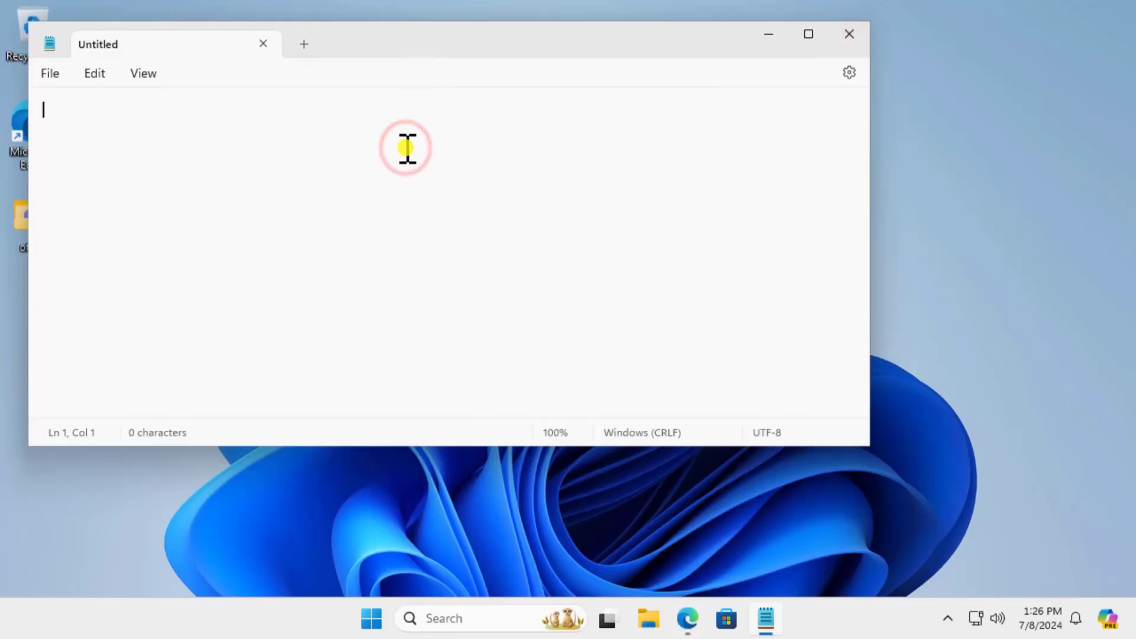
key(ctrl+v)
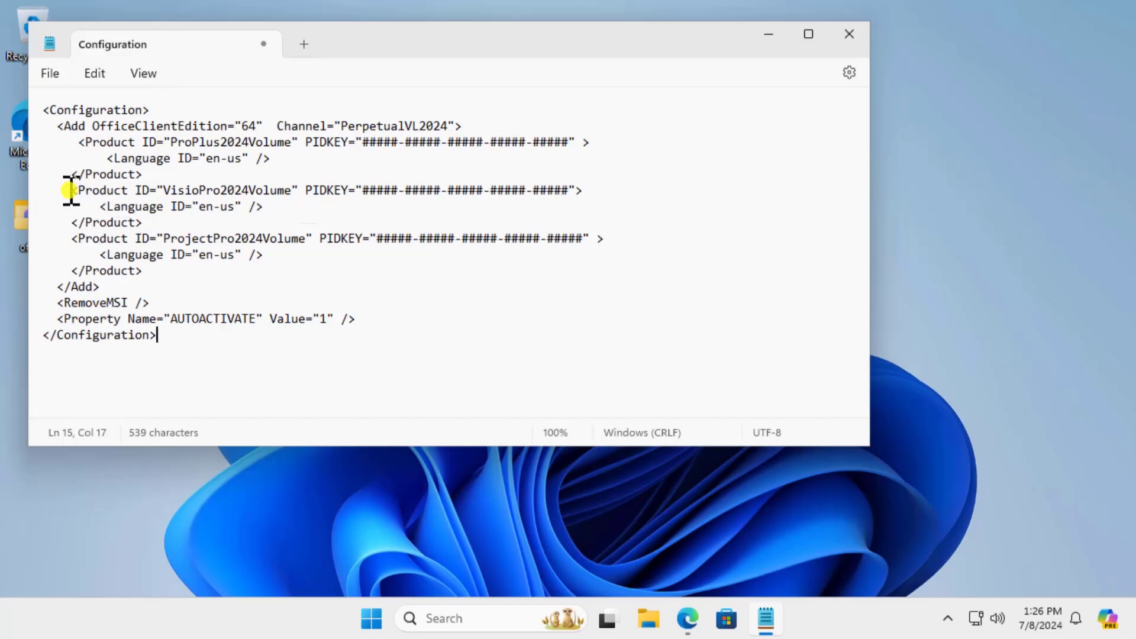
drag(71, 190, 148, 278)
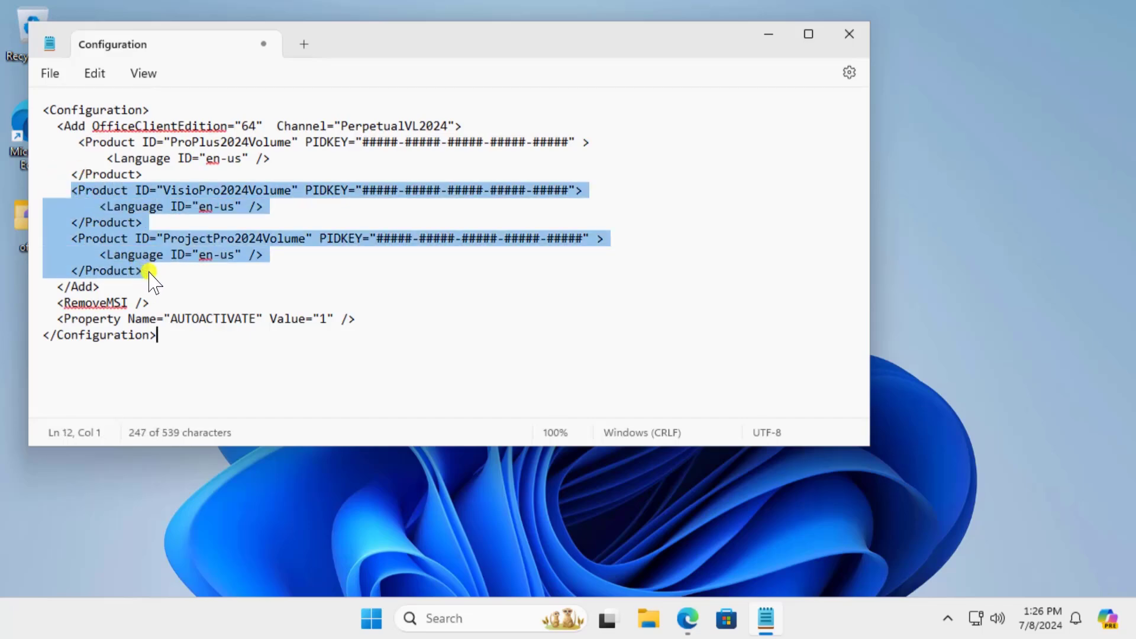
key(Delete)
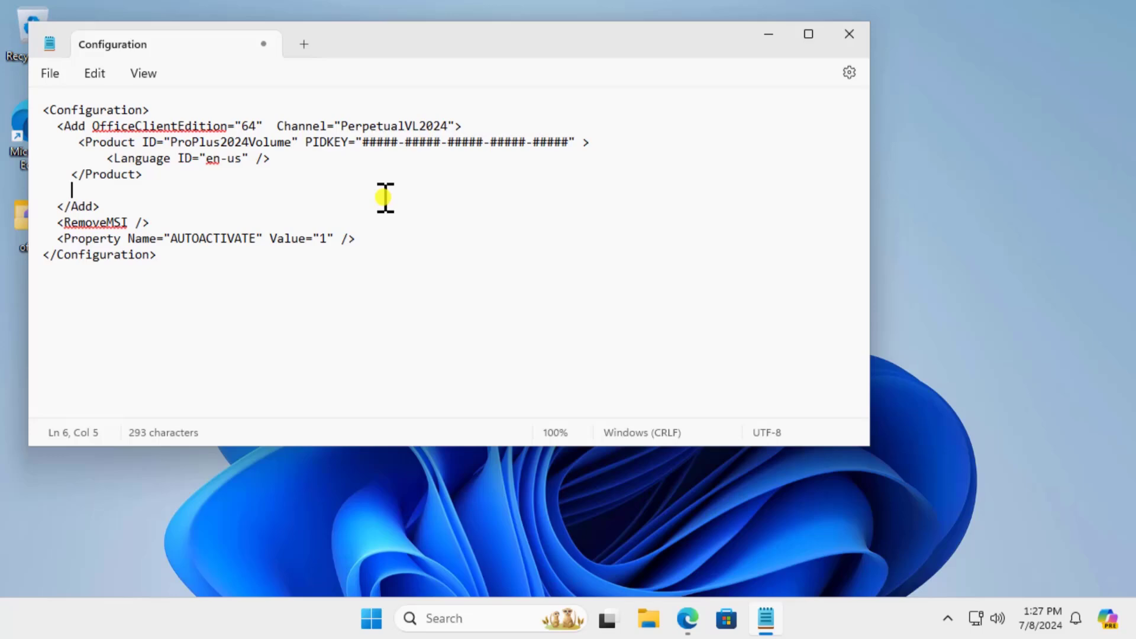
Step: Save as Configuration.xml in the Desktop office folder, then close Notepad
click(51, 75)
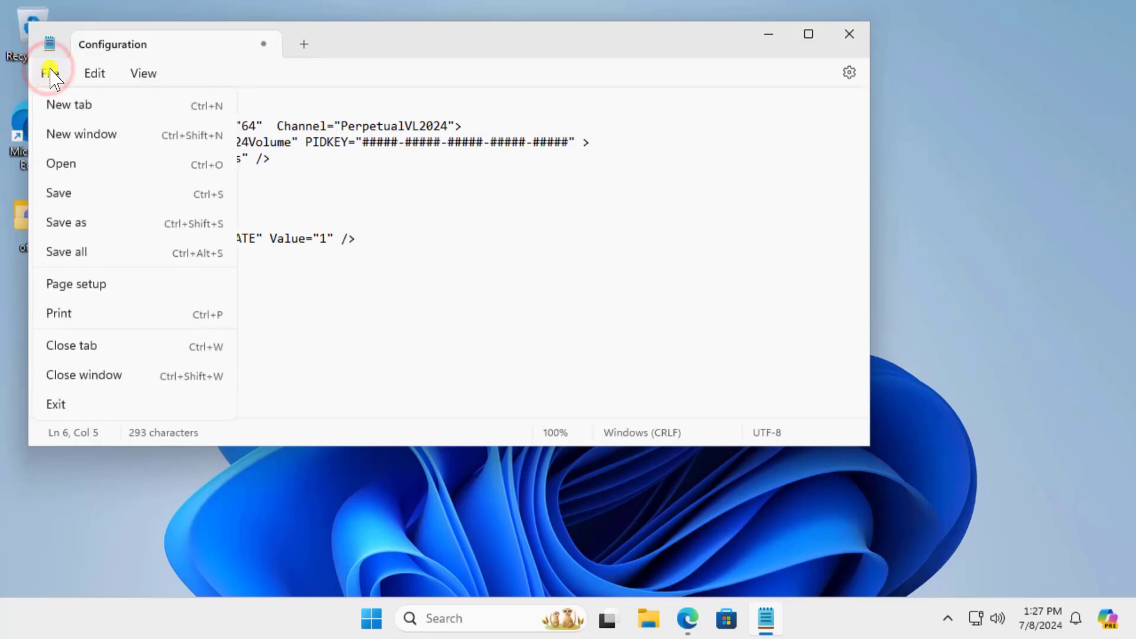
click(66, 225)
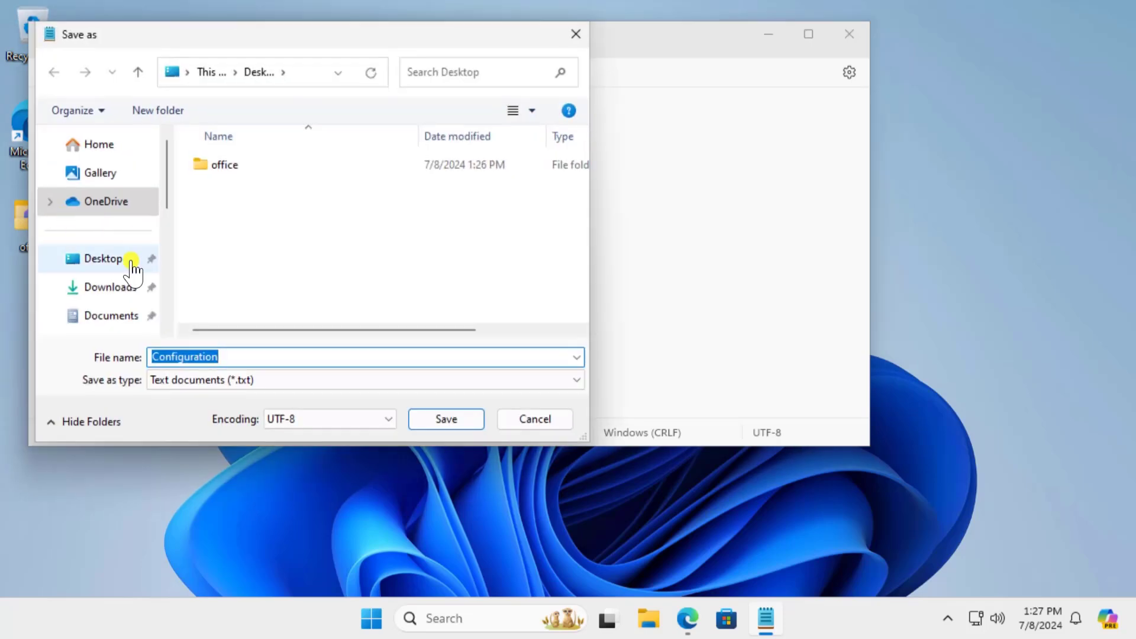
double_click(221, 165)
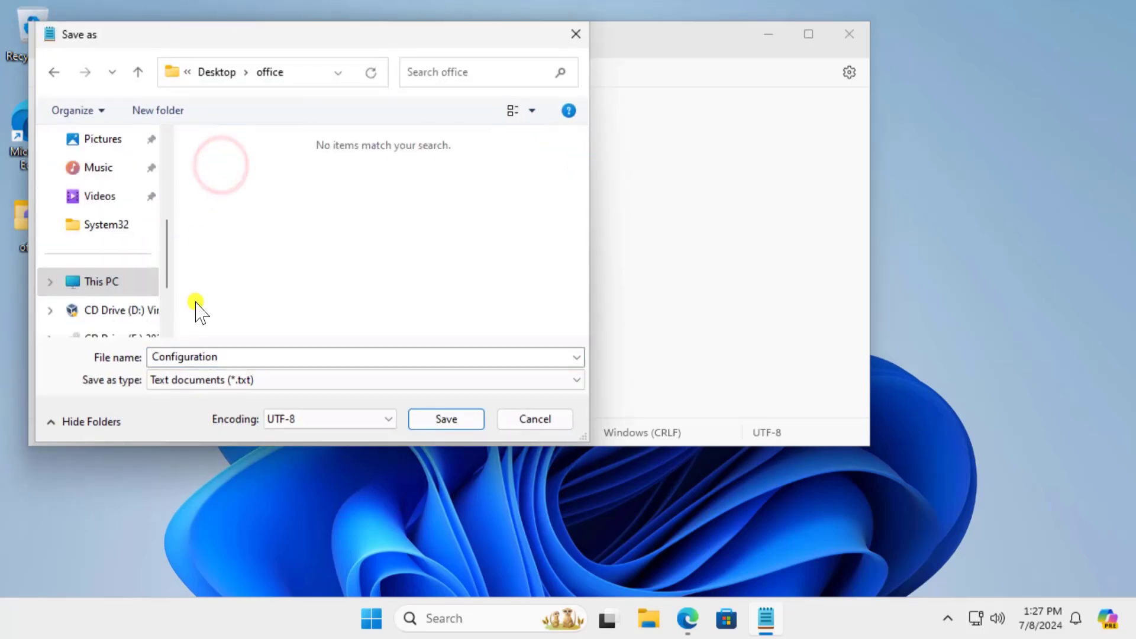
click(237, 355)
text(.xml)
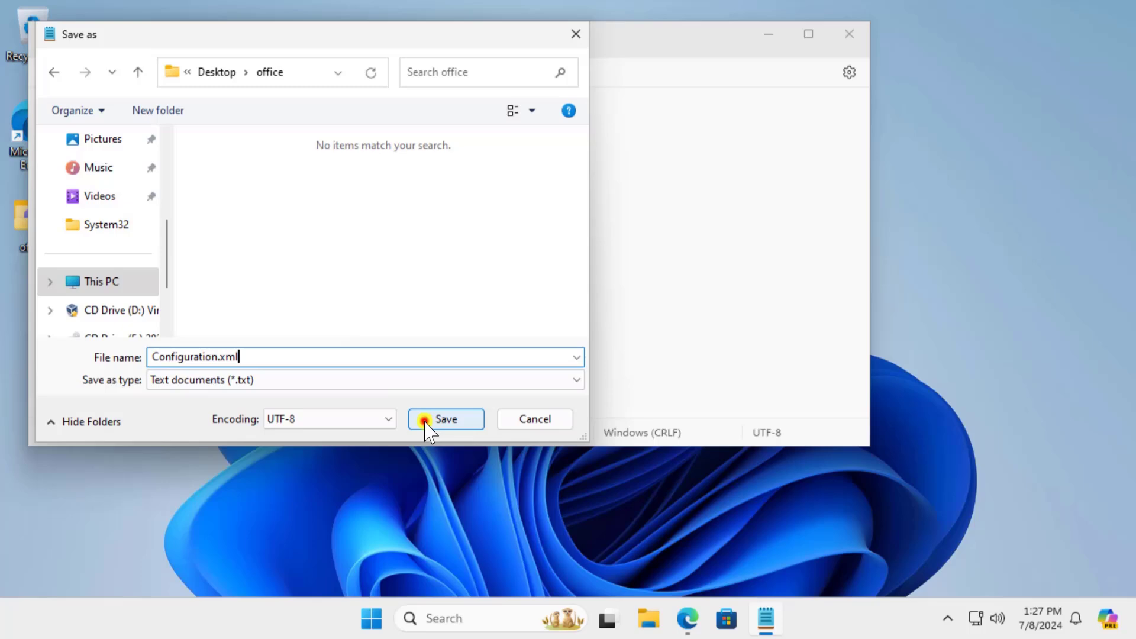
click(420, 424)
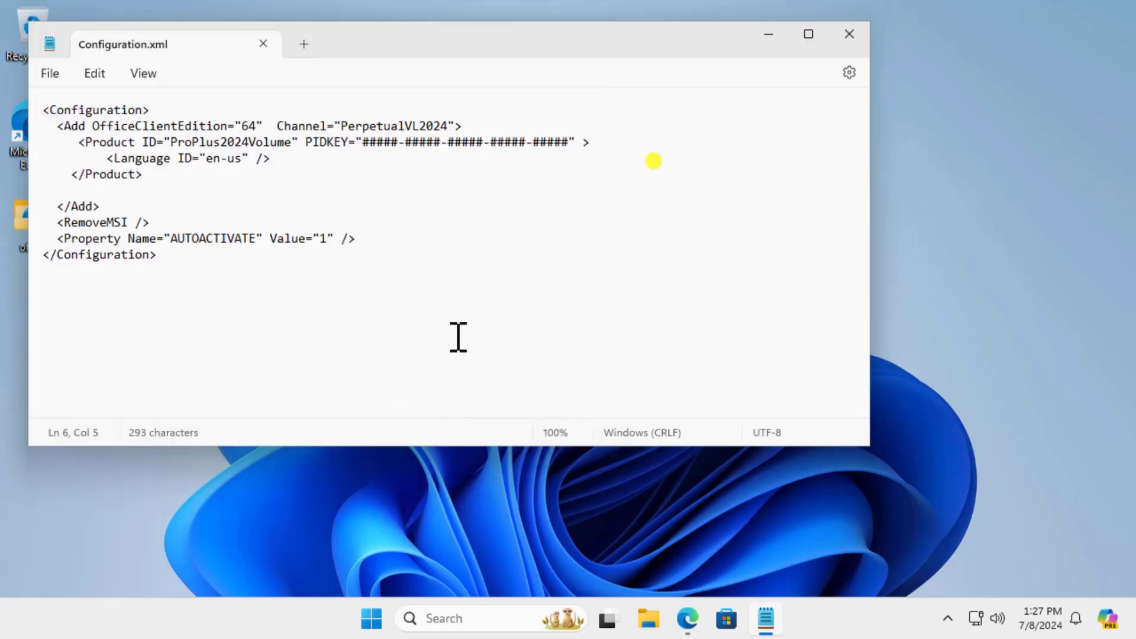
click(849, 36)
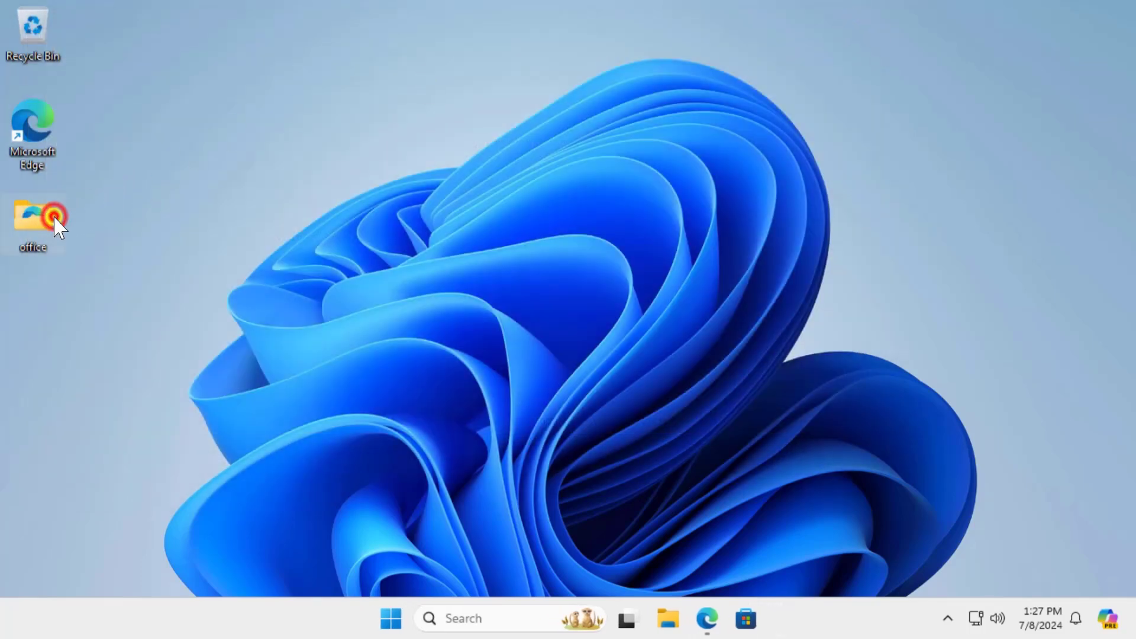
Step: Open a Command Prompt in the desktop office folder from File Explorer's address bar
double_click(44, 217)
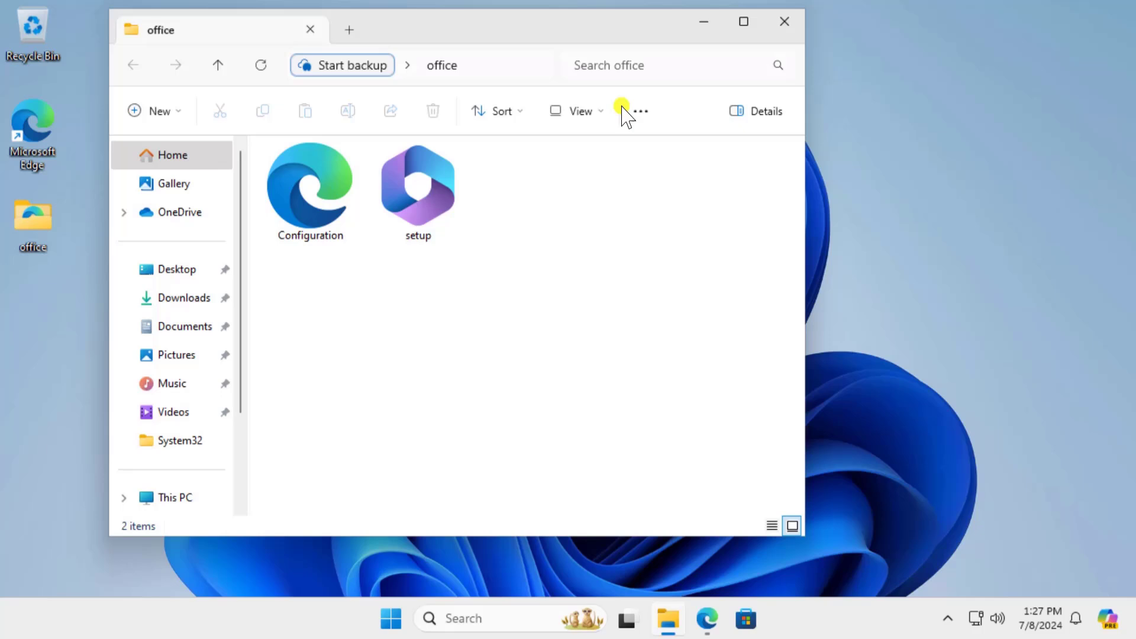
click(497, 64)
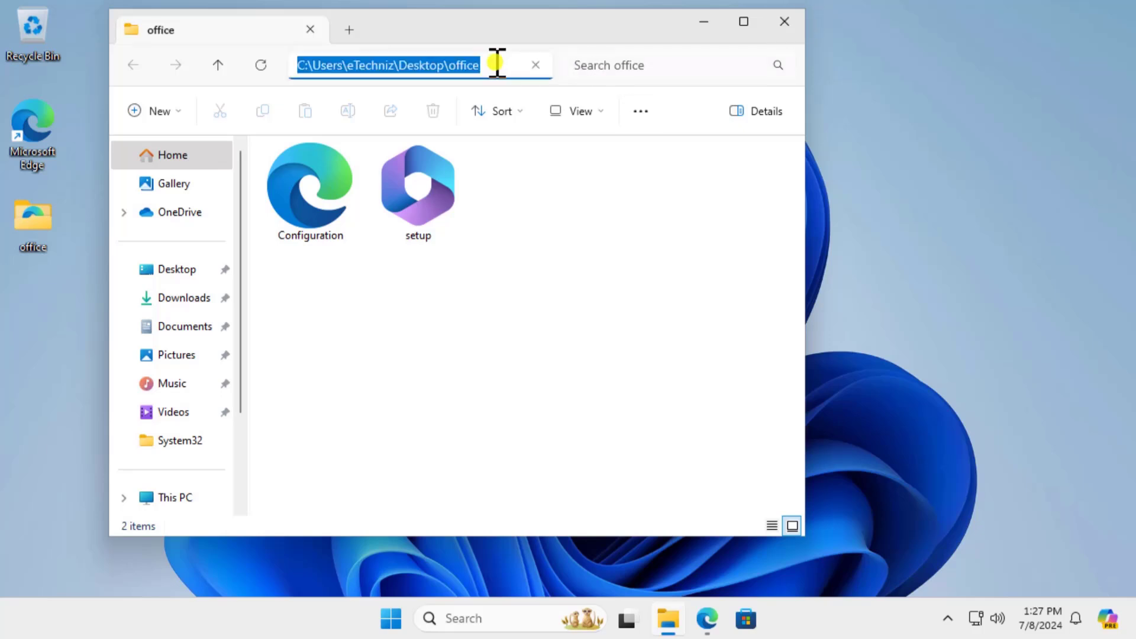
text(cmd)
key(Return)
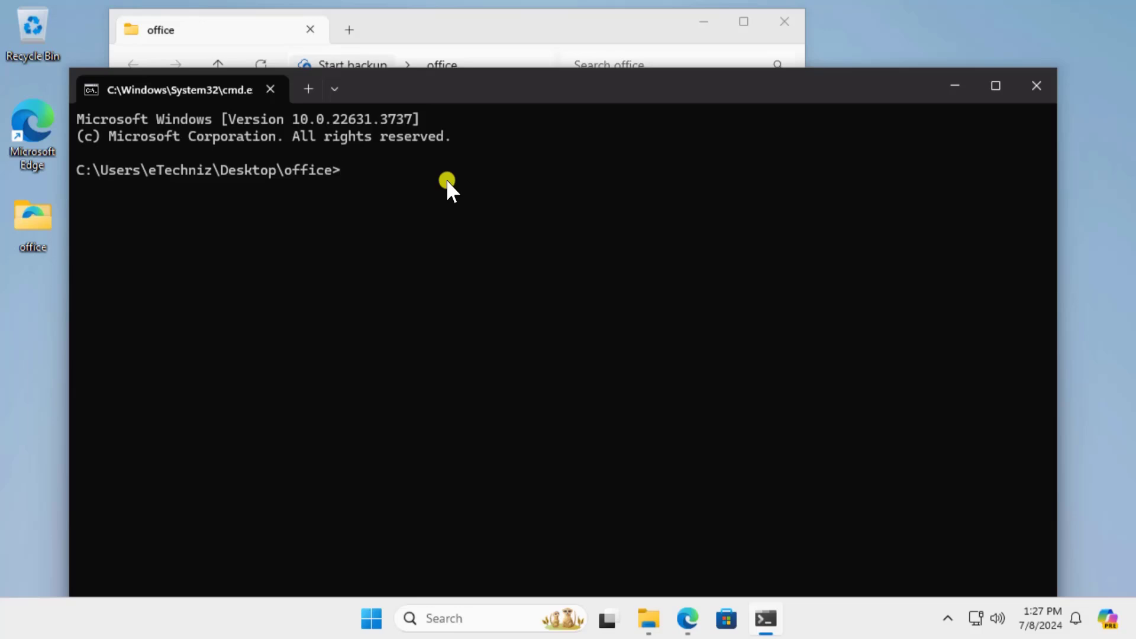
Step: Copy the setup.exe configure command from the Microsoft Learn page
click(686, 618)
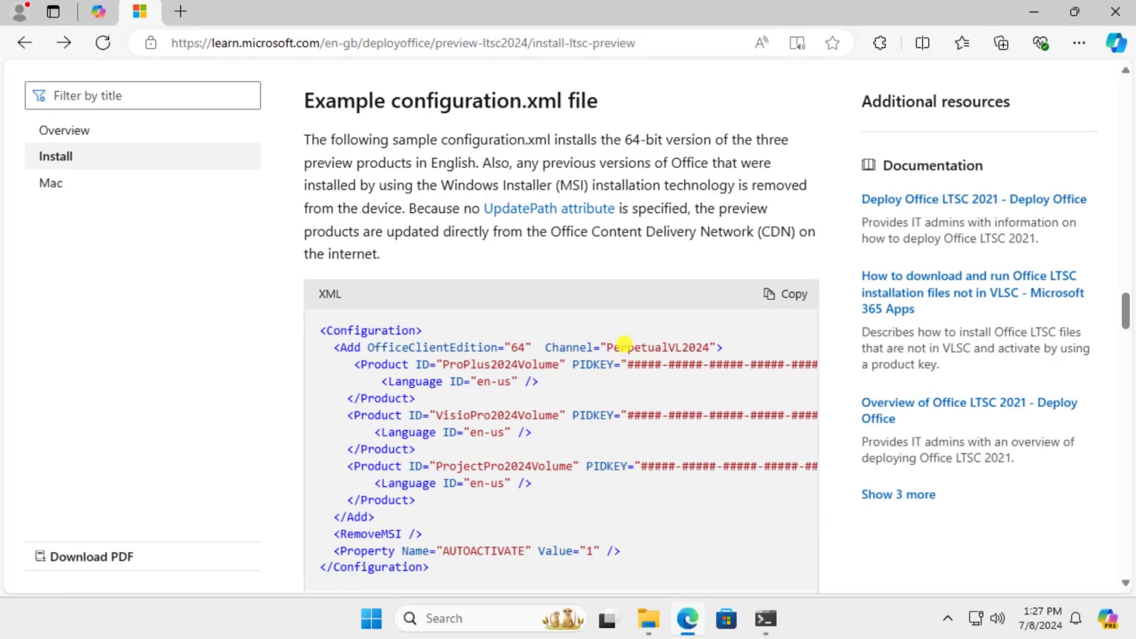
scroll(621, 271, up, 3)
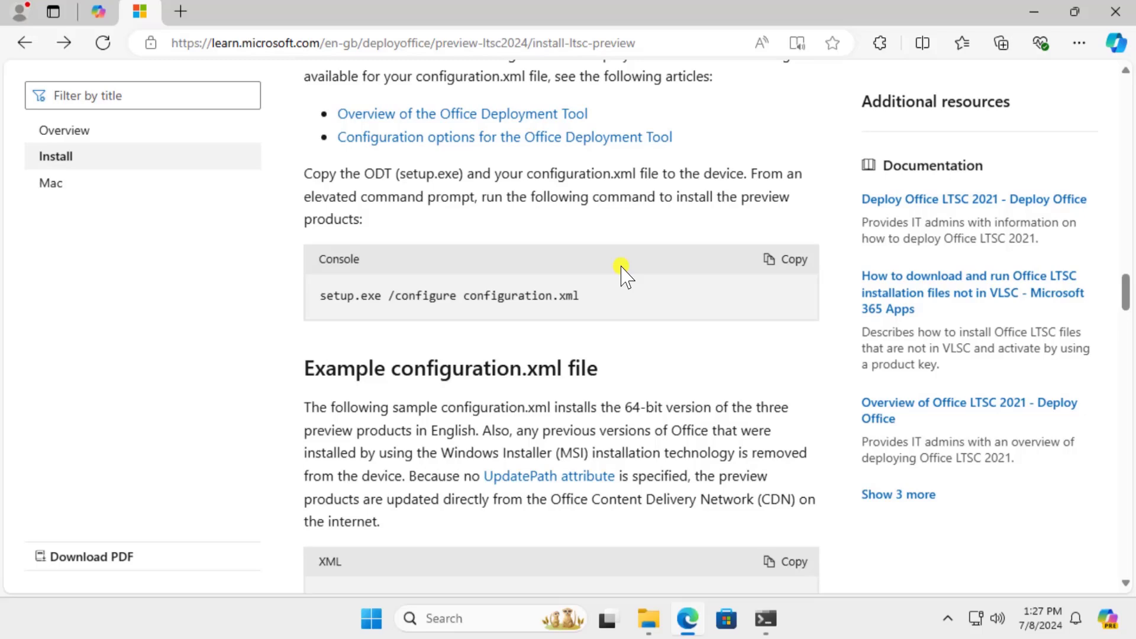
click(793, 260)
click(1033, 12)
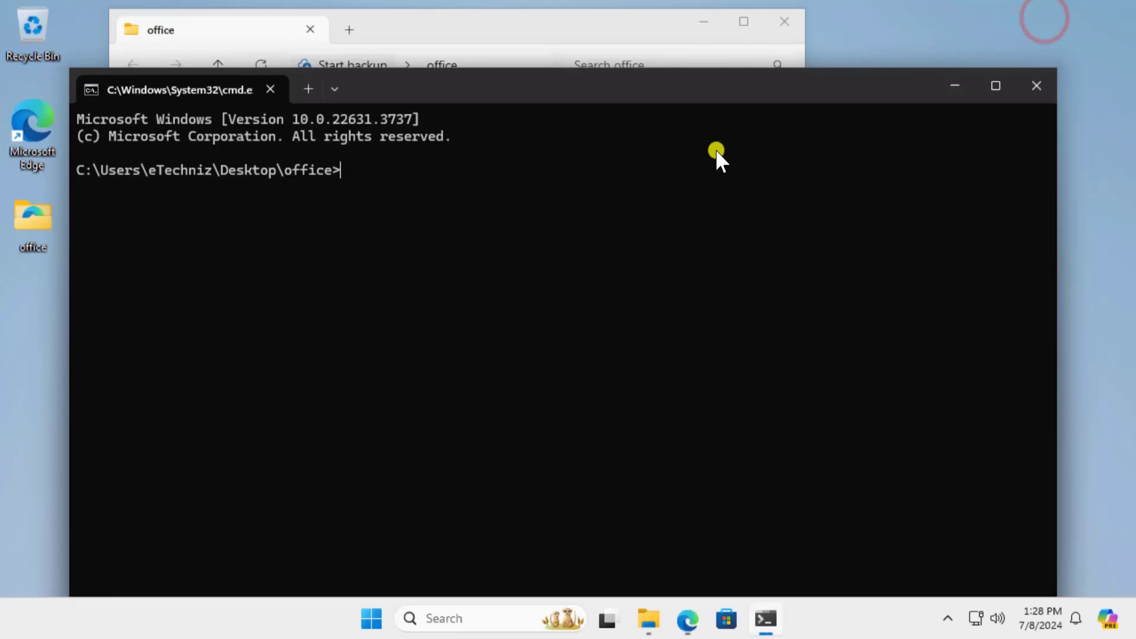
Step: Edit the pasted command to setup.exe /download configuration.xml, checking it against the Learn page
key(ctrl+v)
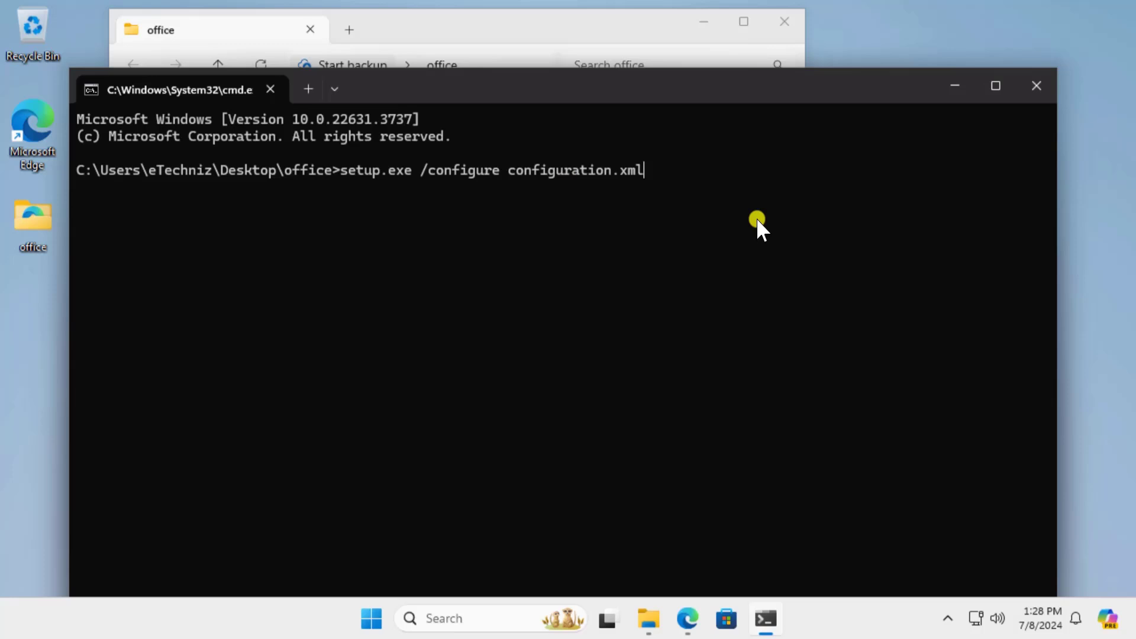
key(Left)
key(Left)
key(Left)
key(Left)
key(BackSpace)
key(BackSpace)
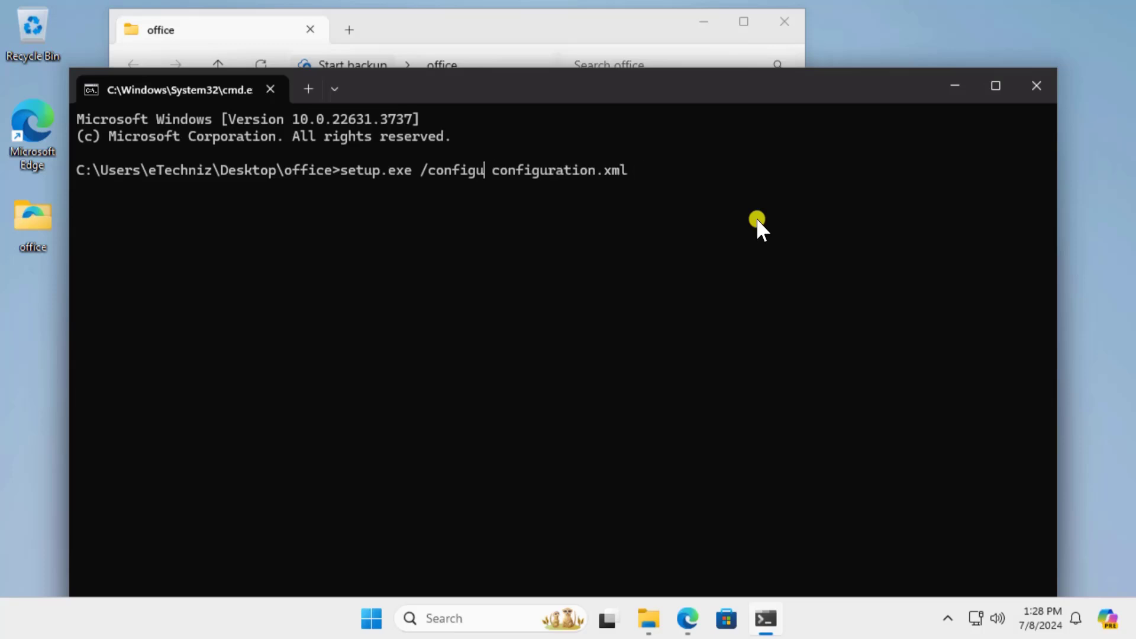
key(BackSpace)
key(BackSpace)
key(BackSpace)
key(BackSpace)
key(BackSpace)
key(BackSpace)
key(BackSpace)
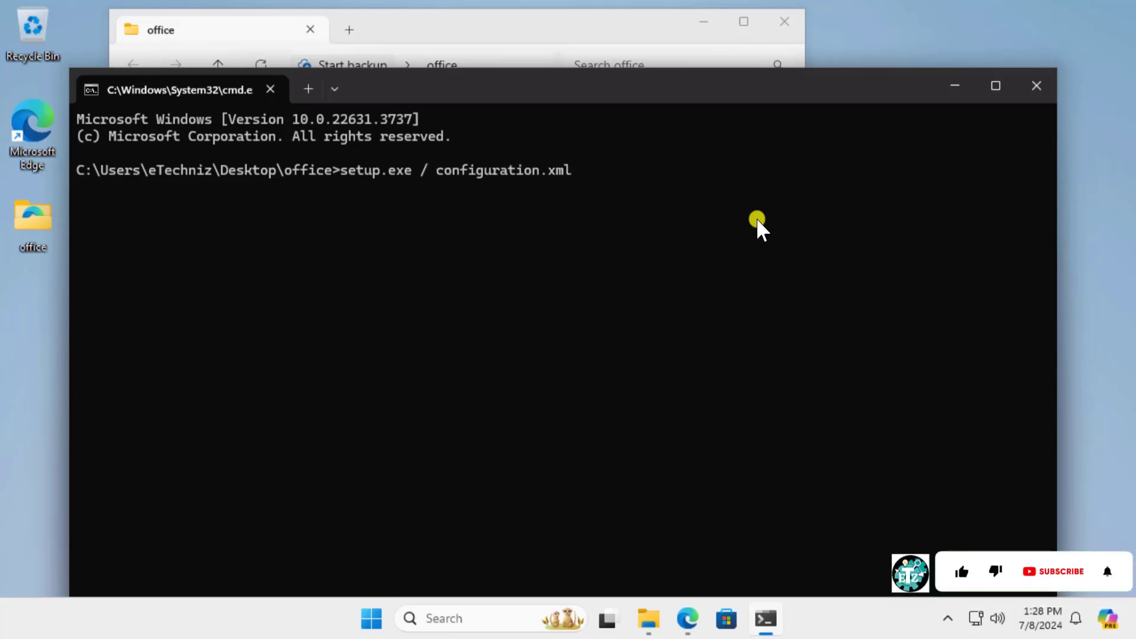
text(download)
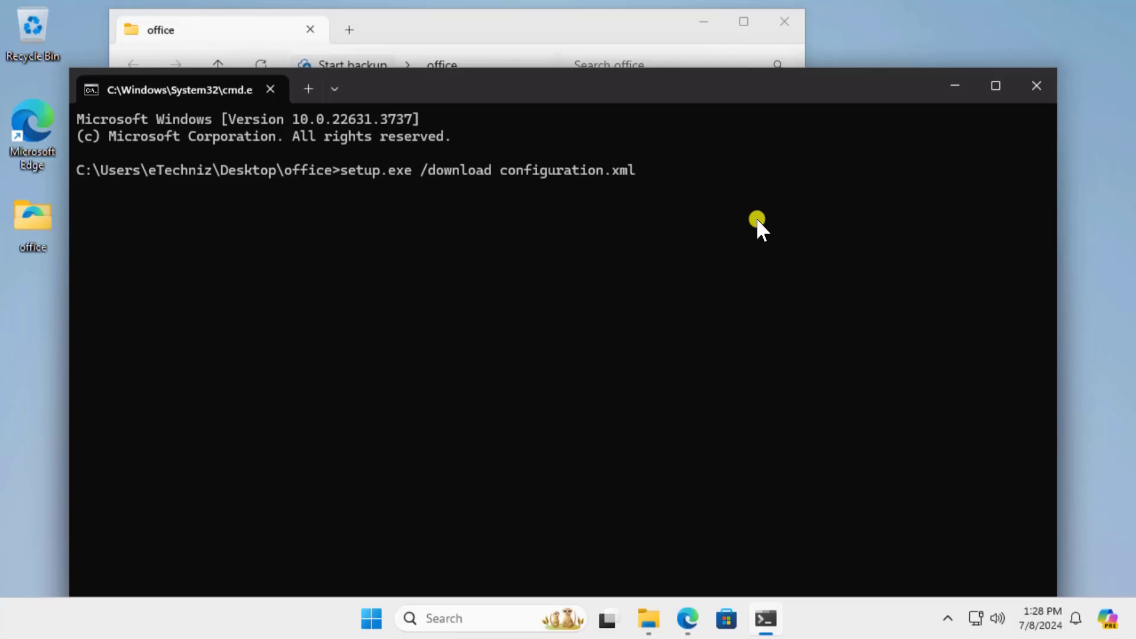
click(687, 619)
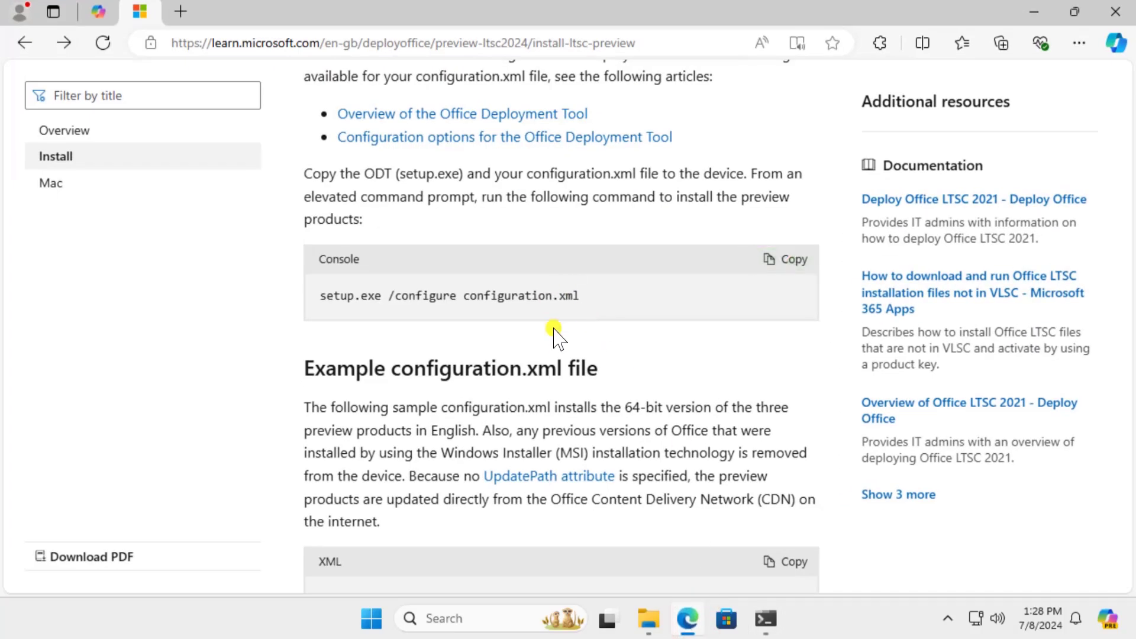
click(1034, 12)
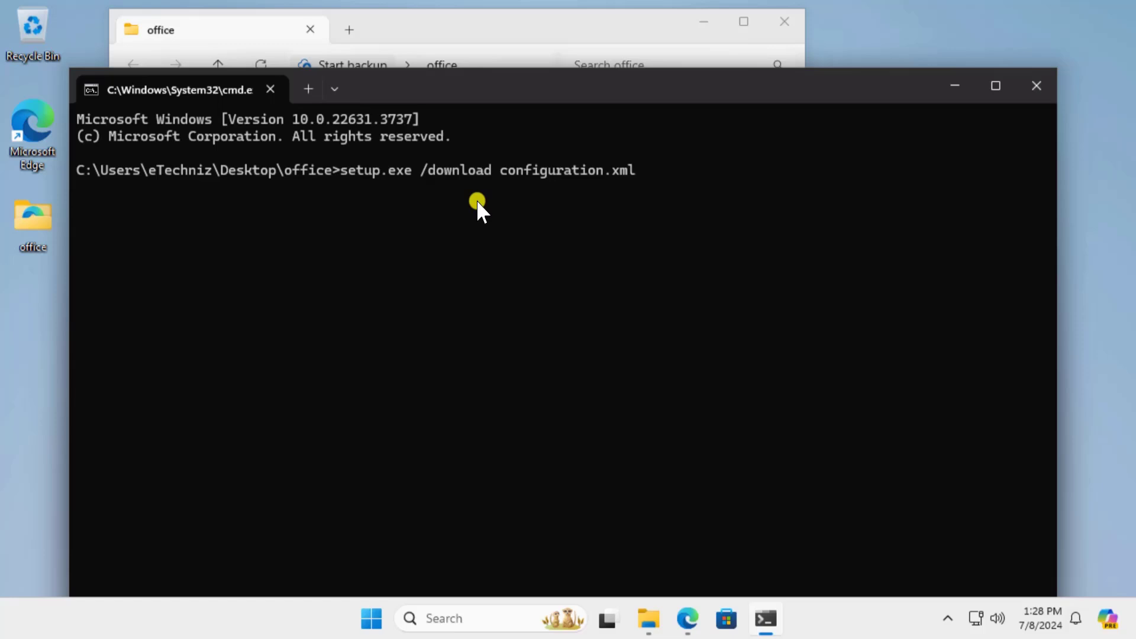
Step: Check the Office subfolder's Properties twice as it grows to 2.57 GB, then minimize Explorer
double_click(36, 238)
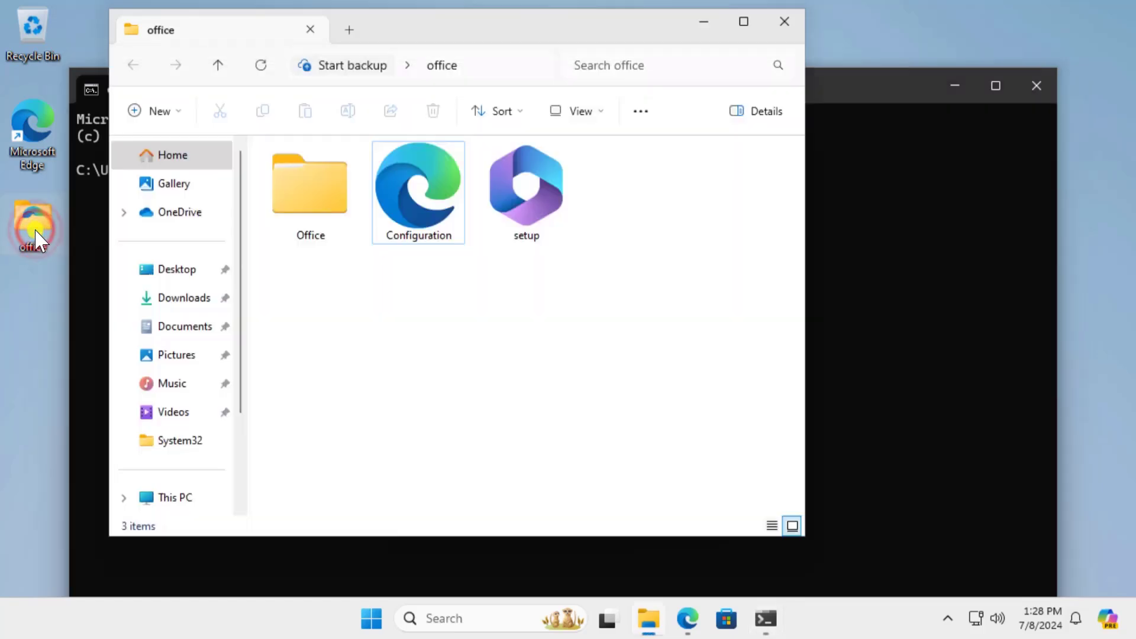
click(307, 213)
right_click(308, 222)
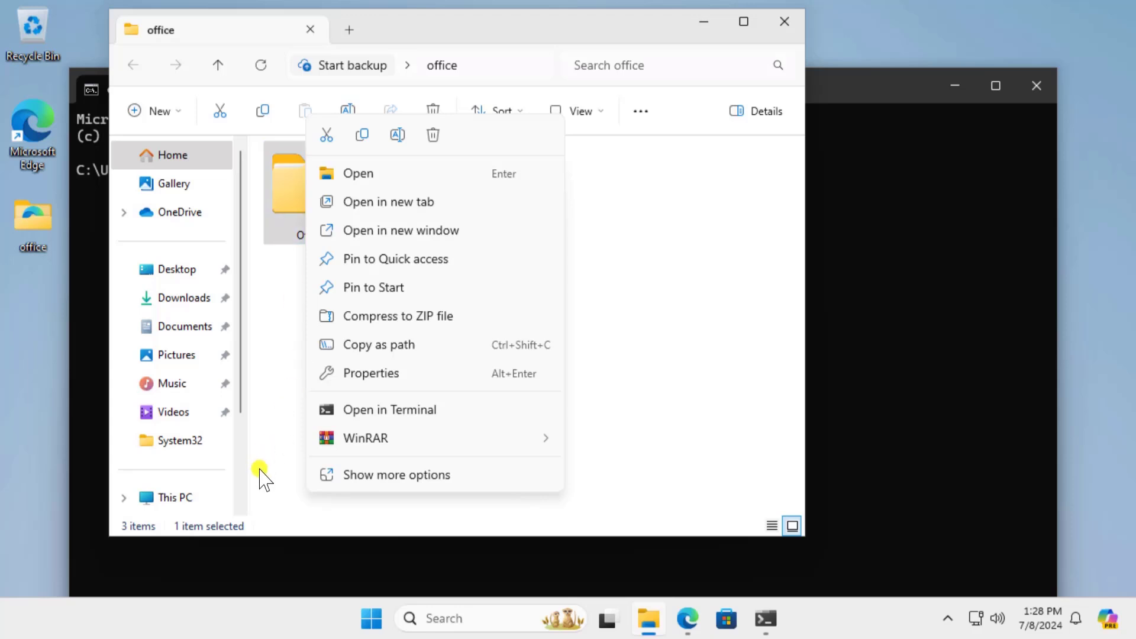
click(400, 377)
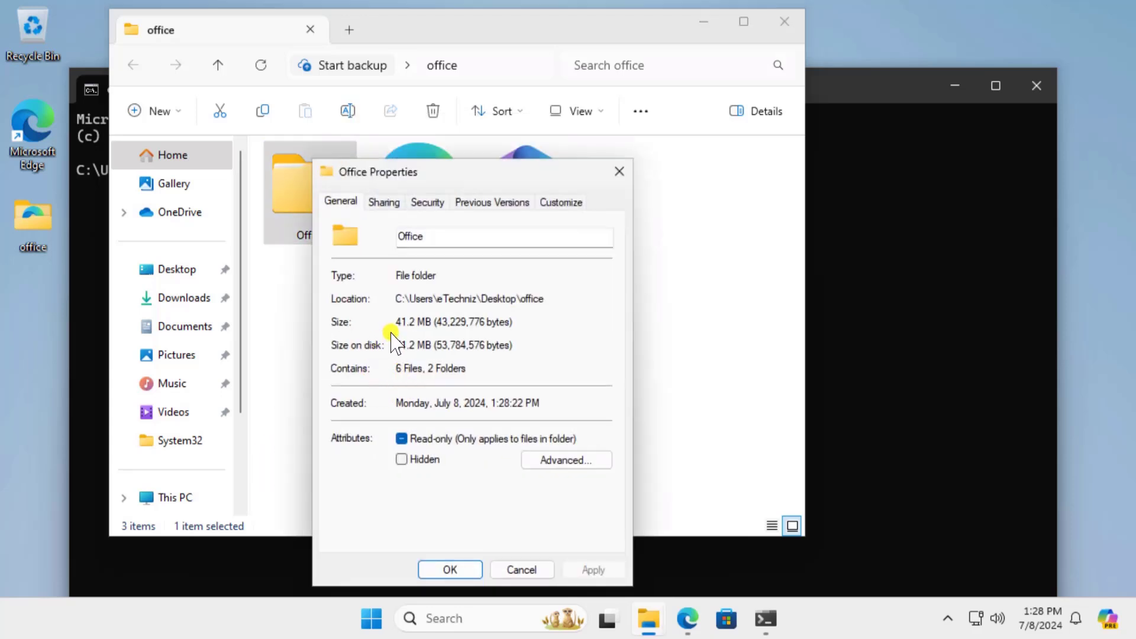
click(618, 171)
right_click(328, 210)
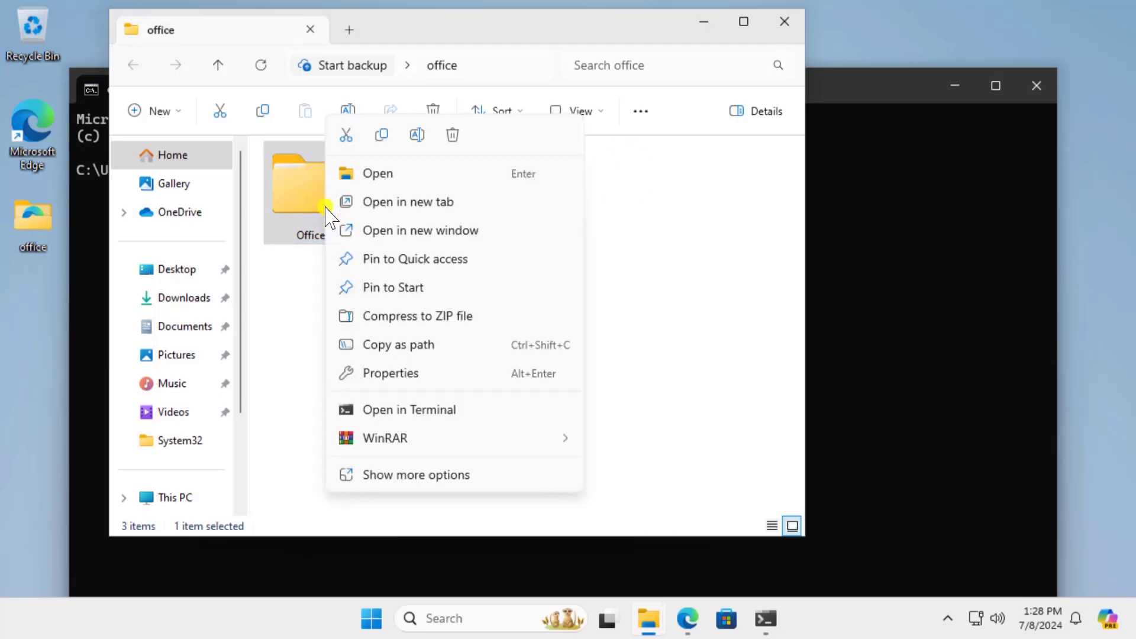
click(385, 380)
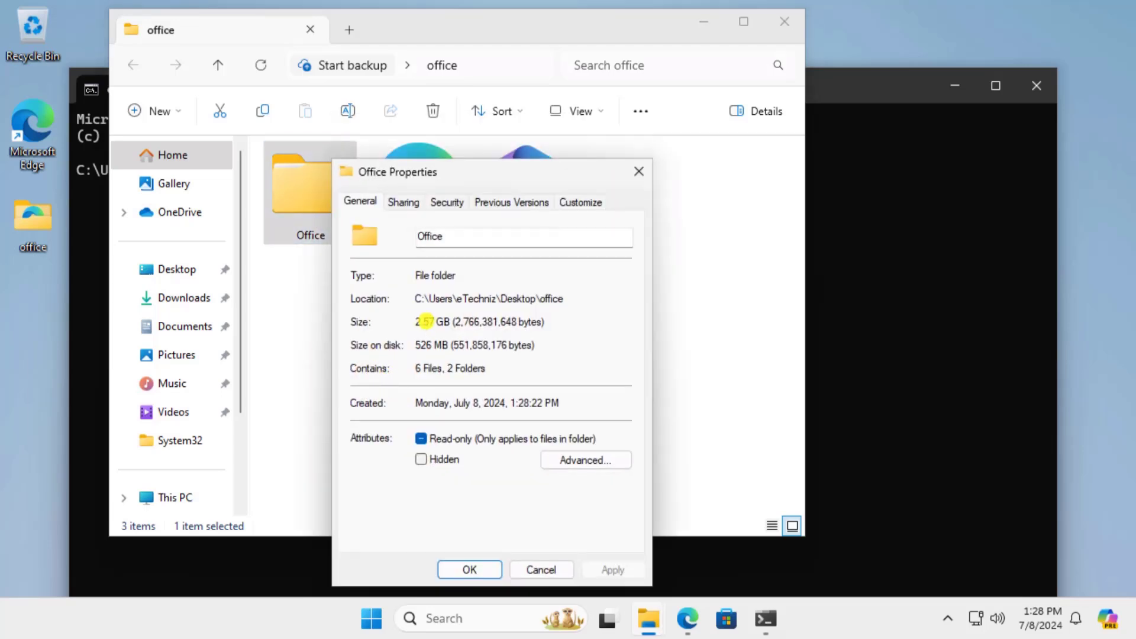
click(639, 171)
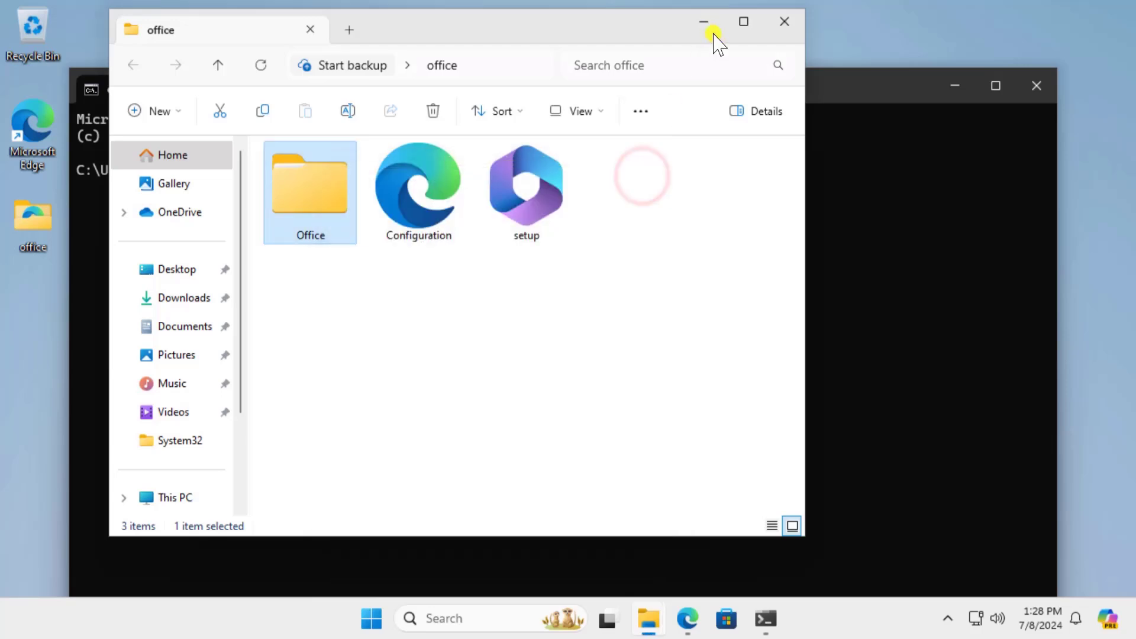
click(710, 23)
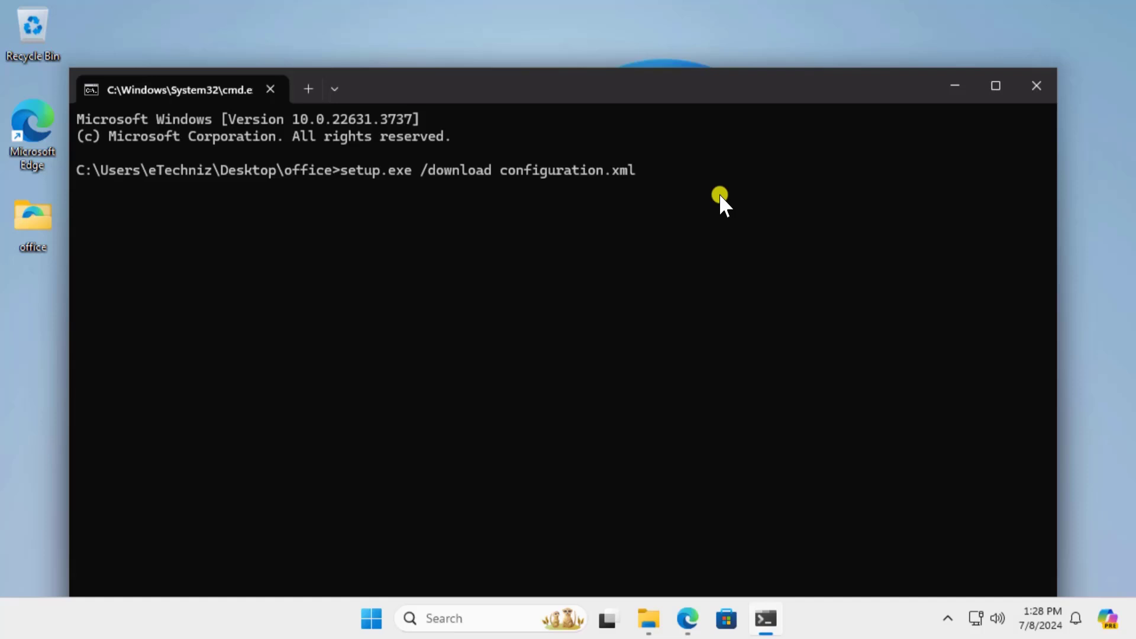
Step: Confirm the Office subfolder's Properties show 2.90 GB in 12 files, then close Explorer
double_click(41, 238)
click(330, 227)
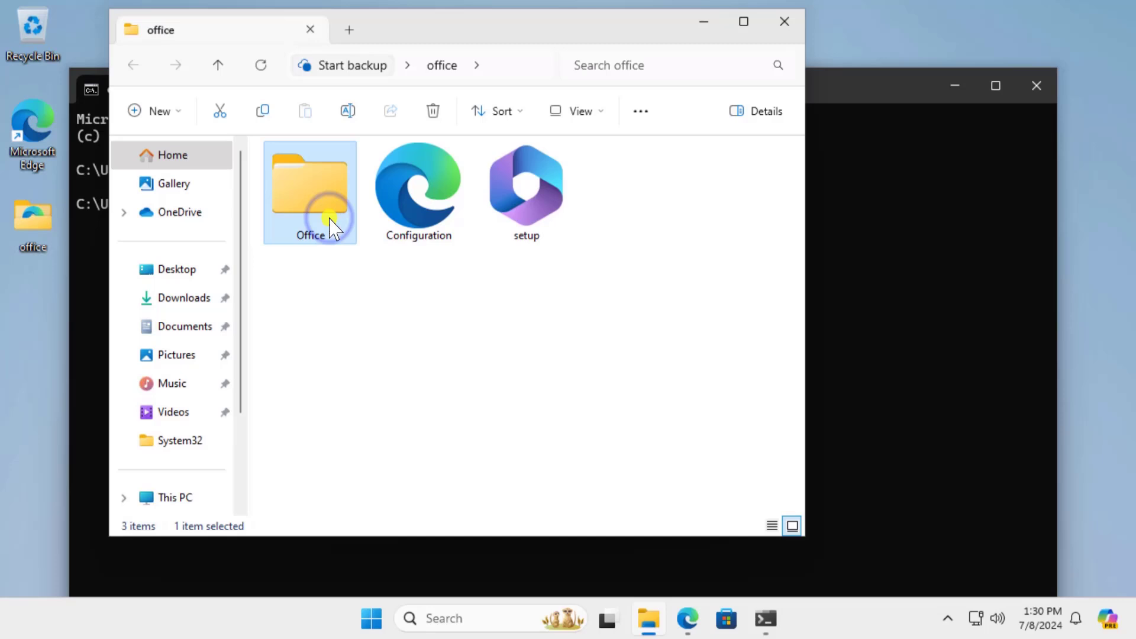
right_click(330, 227)
click(408, 375)
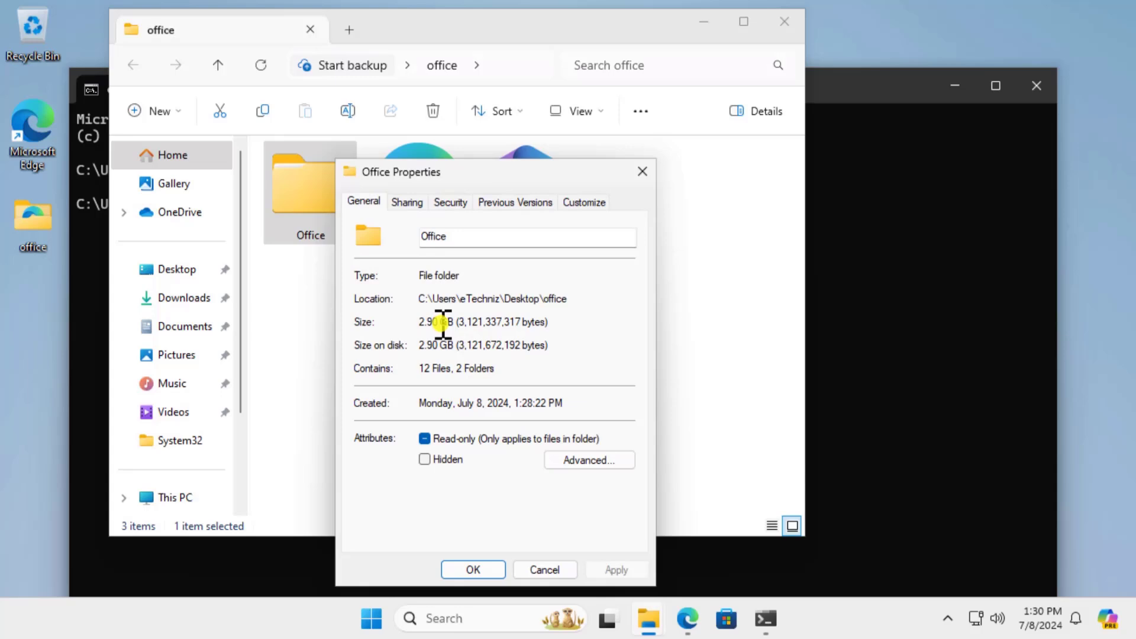
click(641, 173)
click(784, 22)
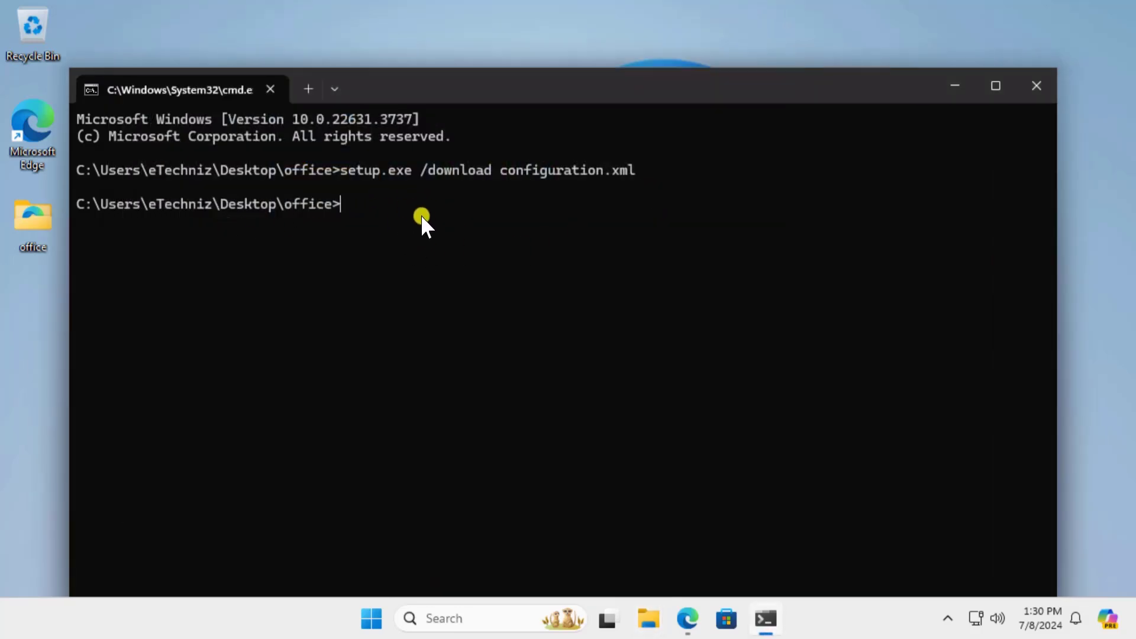
text(setup.exe /configure configuration.xml)
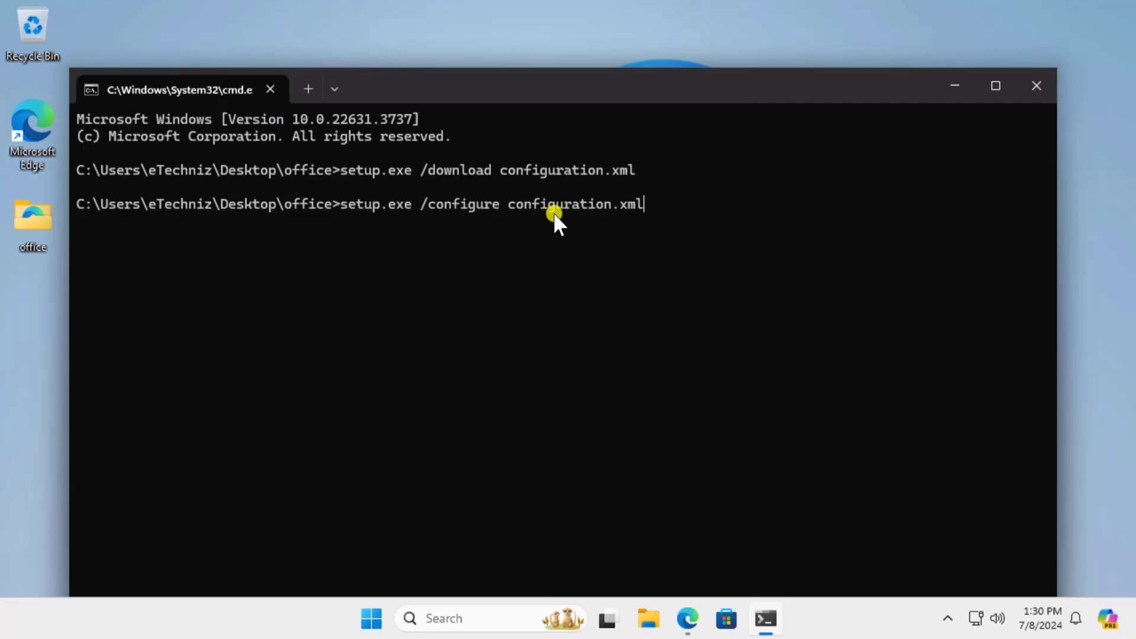
Step: Run setup.exe /configure configuration.xml, approve User Account Control, and close 'You're all set!'
key(Return)
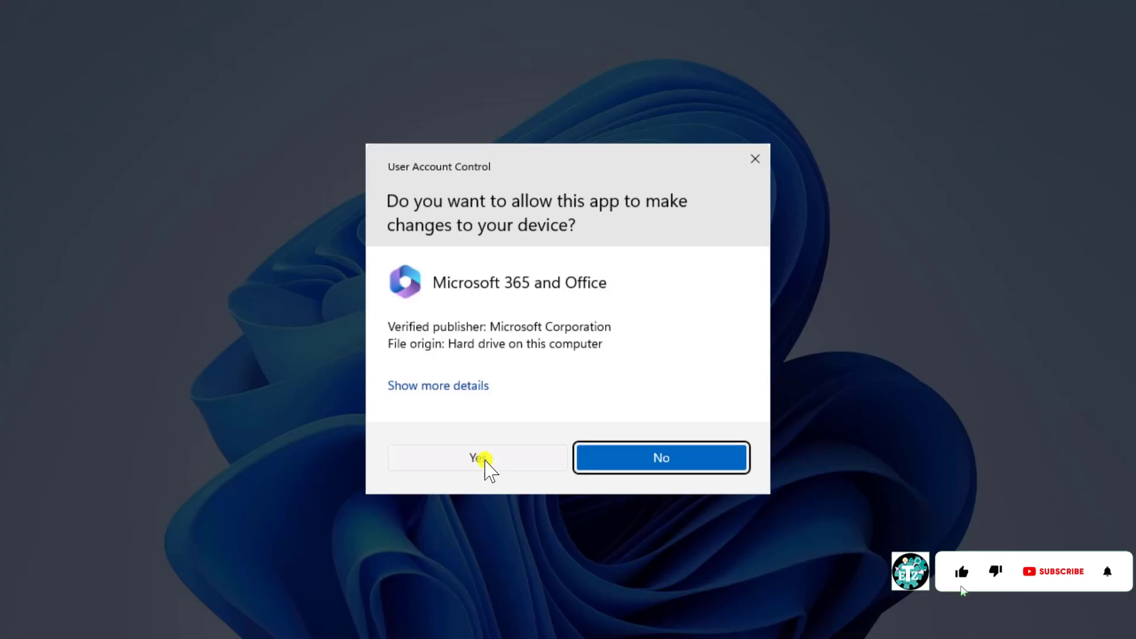
click(480, 460)
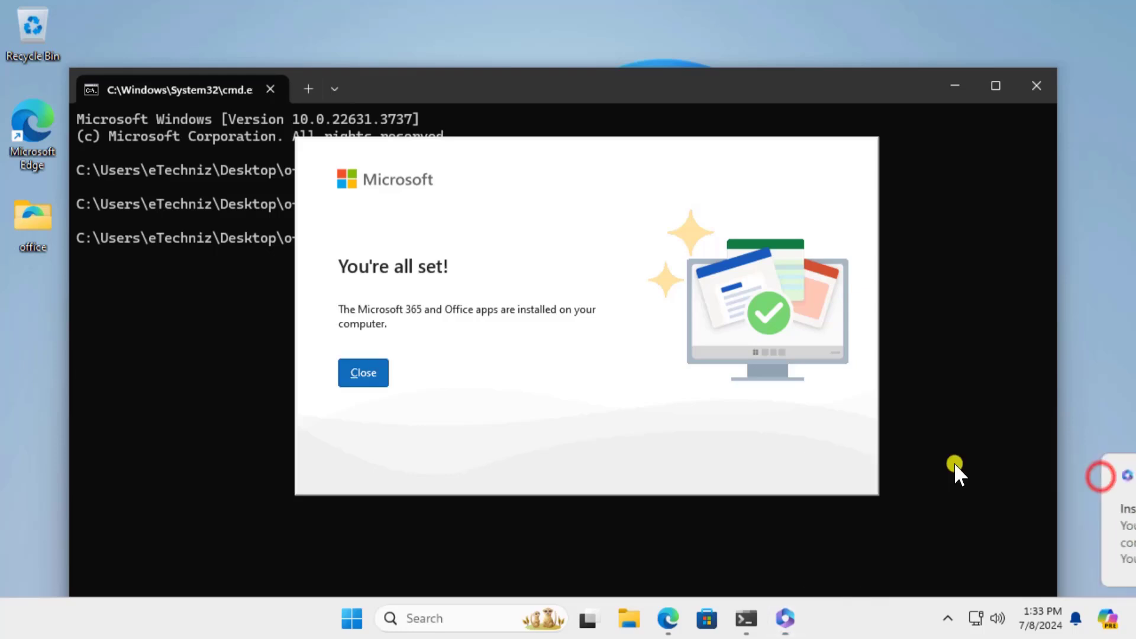
click(385, 376)
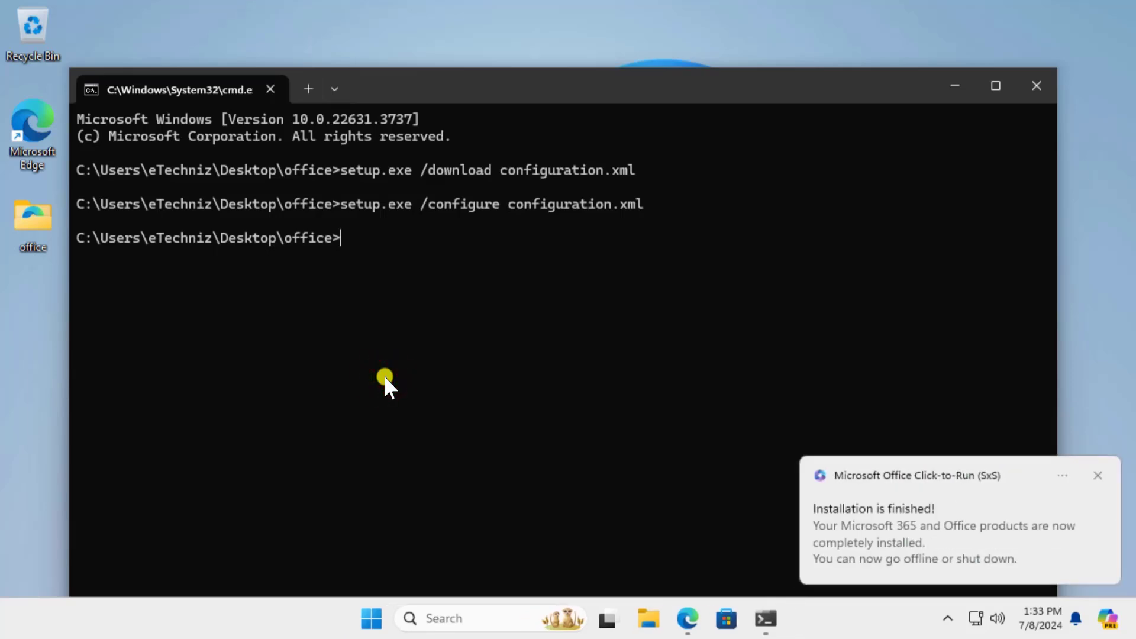
Step: Close Command Prompt and the install notification, then launch Word from Start search
click(1037, 87)
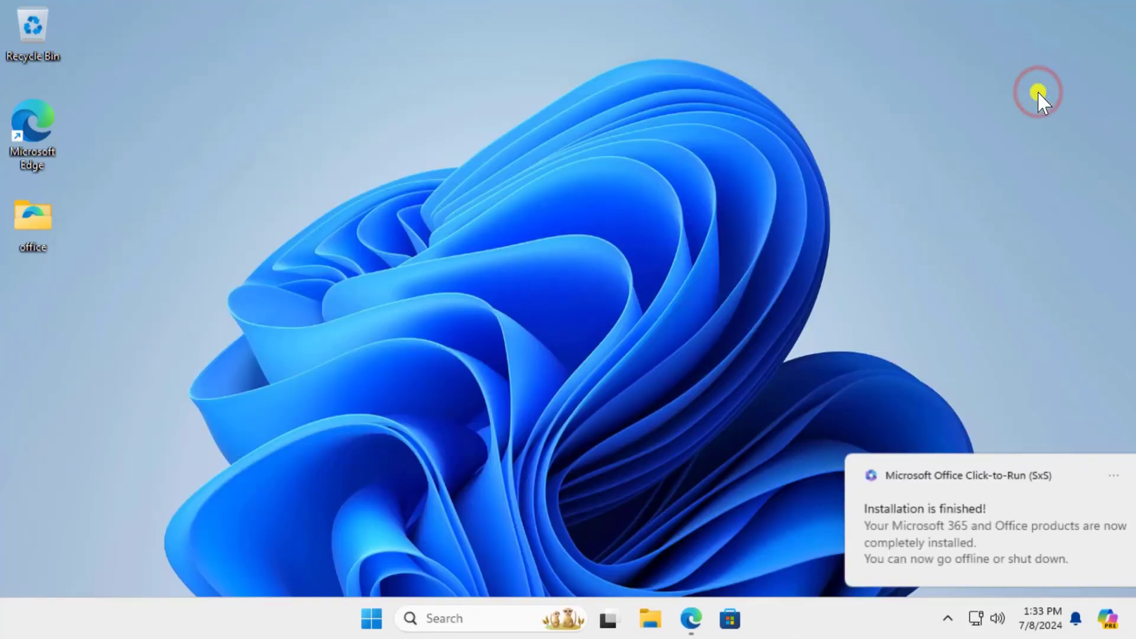
click(1097, 476)
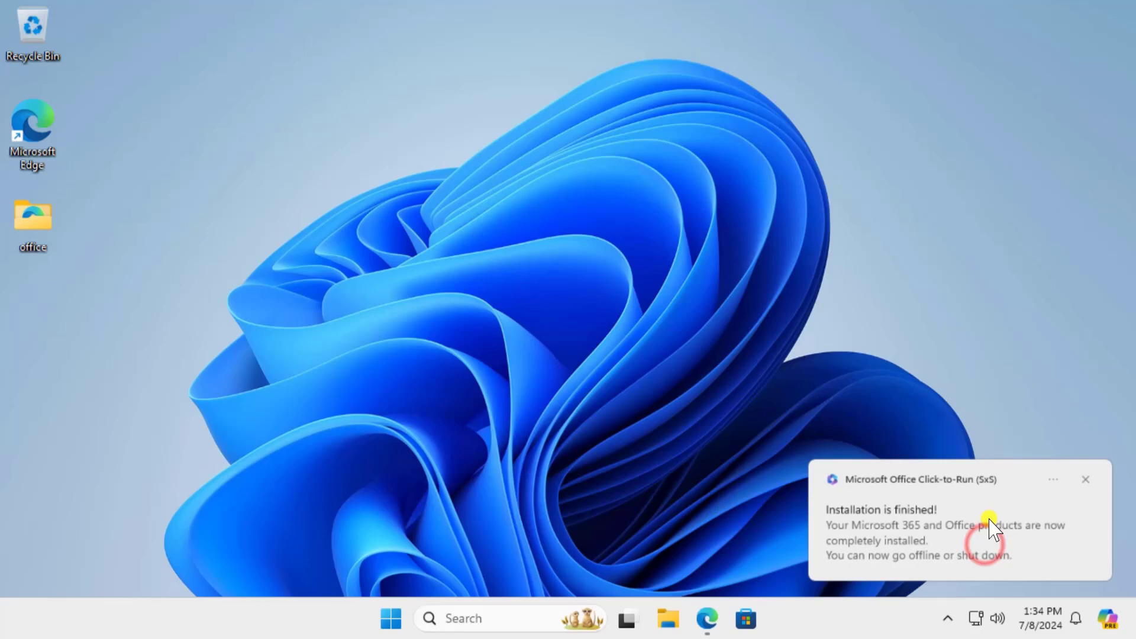
click(394, 619)
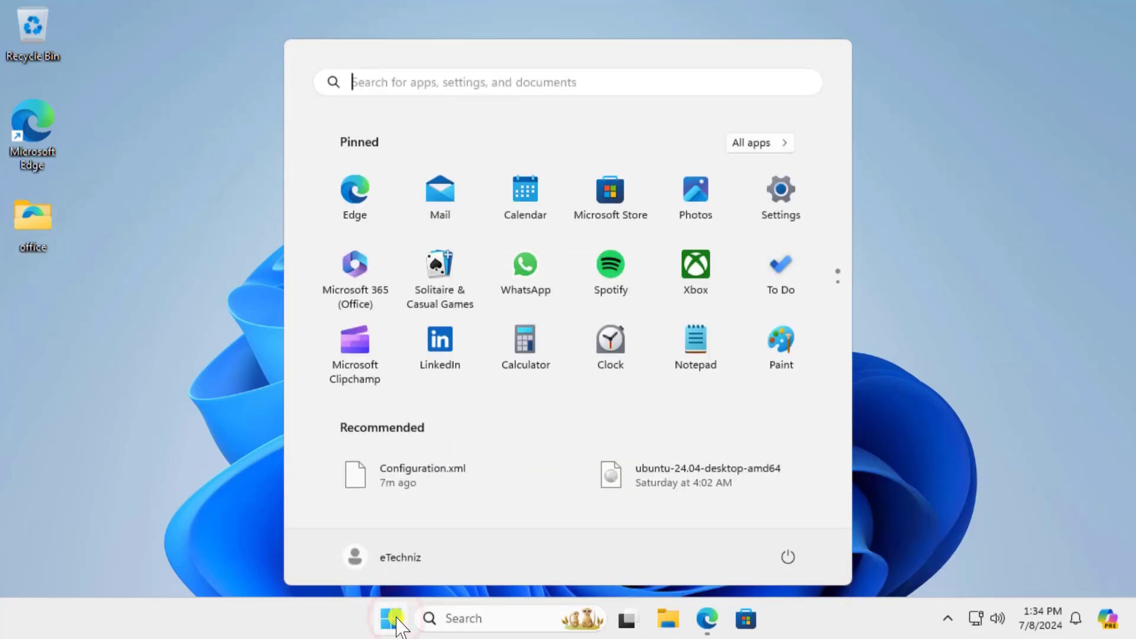
click(436, 82)
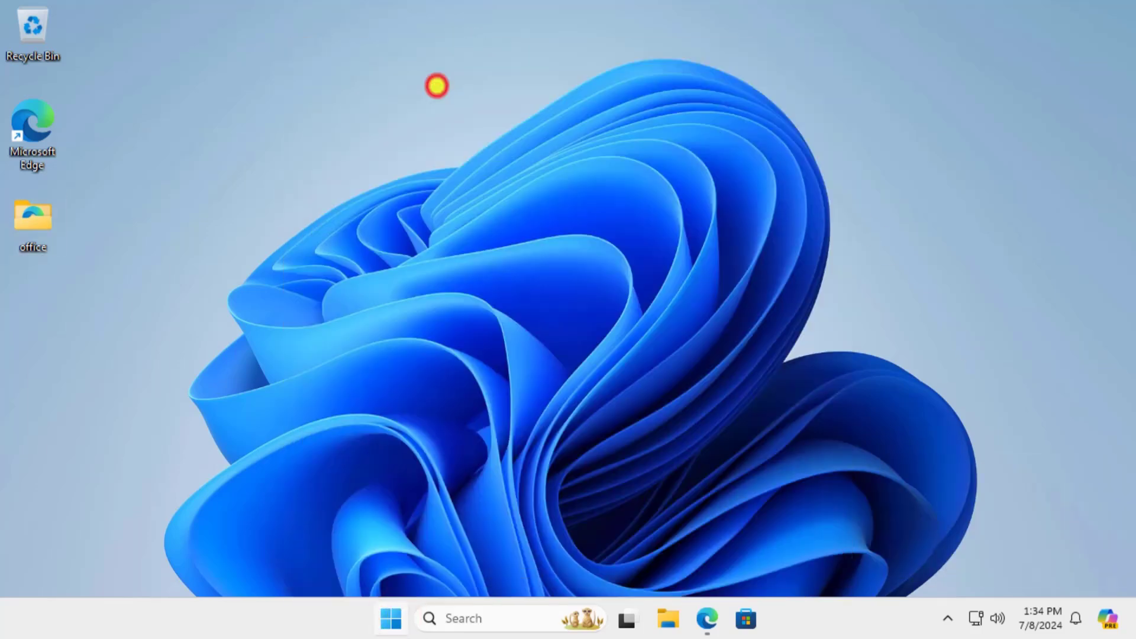
text(word)
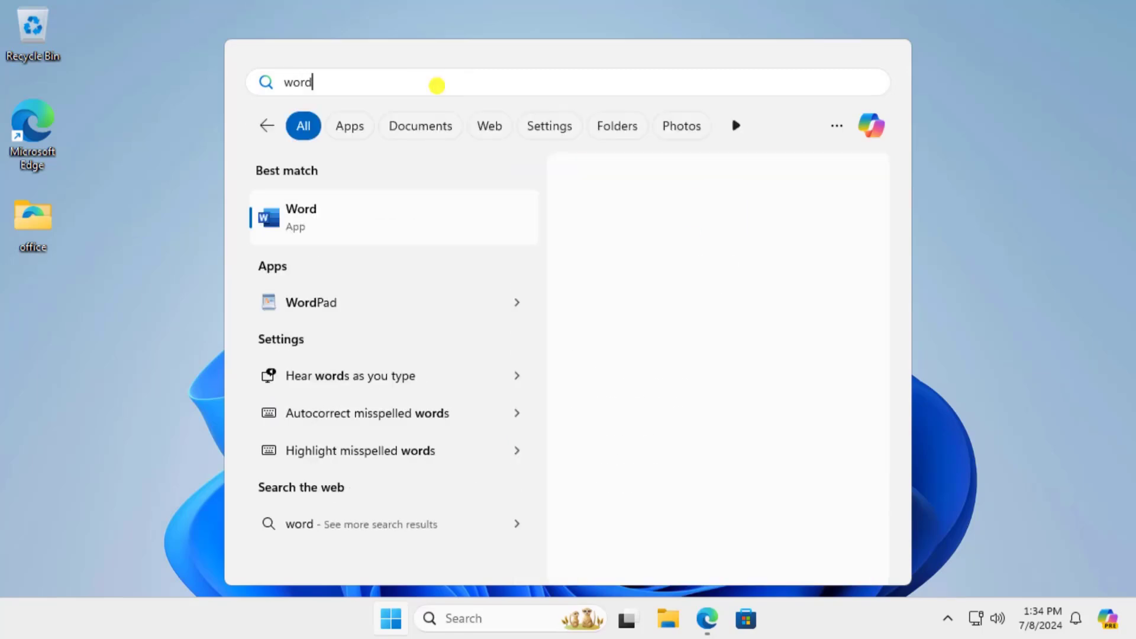
click(622, 345)
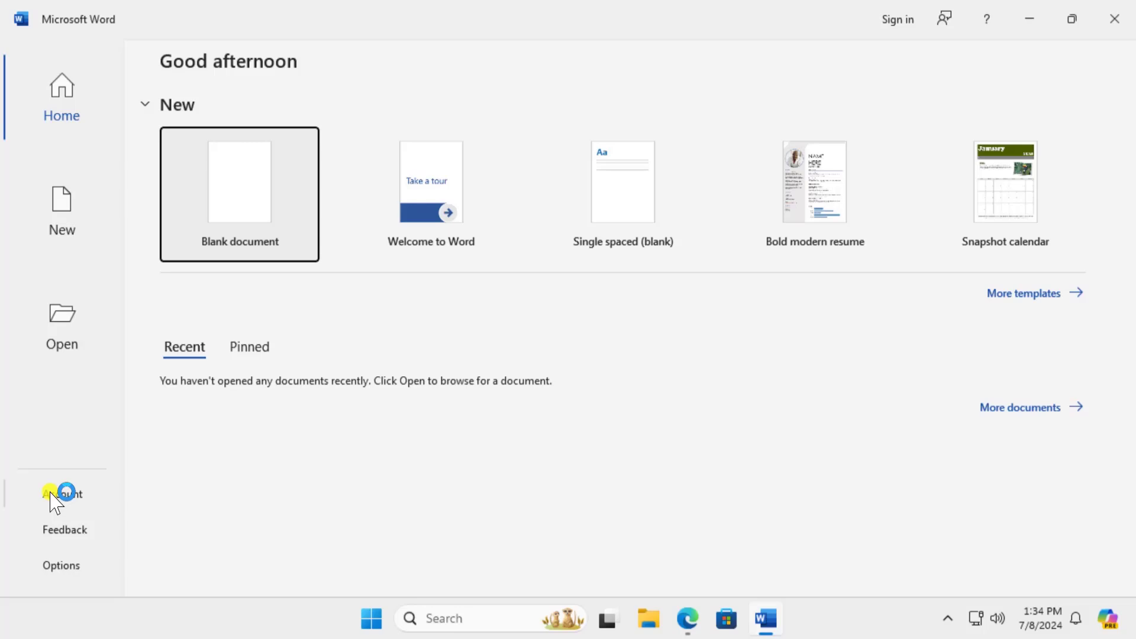
Step: Accept the Office LTSC Professional Plus 2024 Preview license and dismiss the privacy notice
click(74, 497)
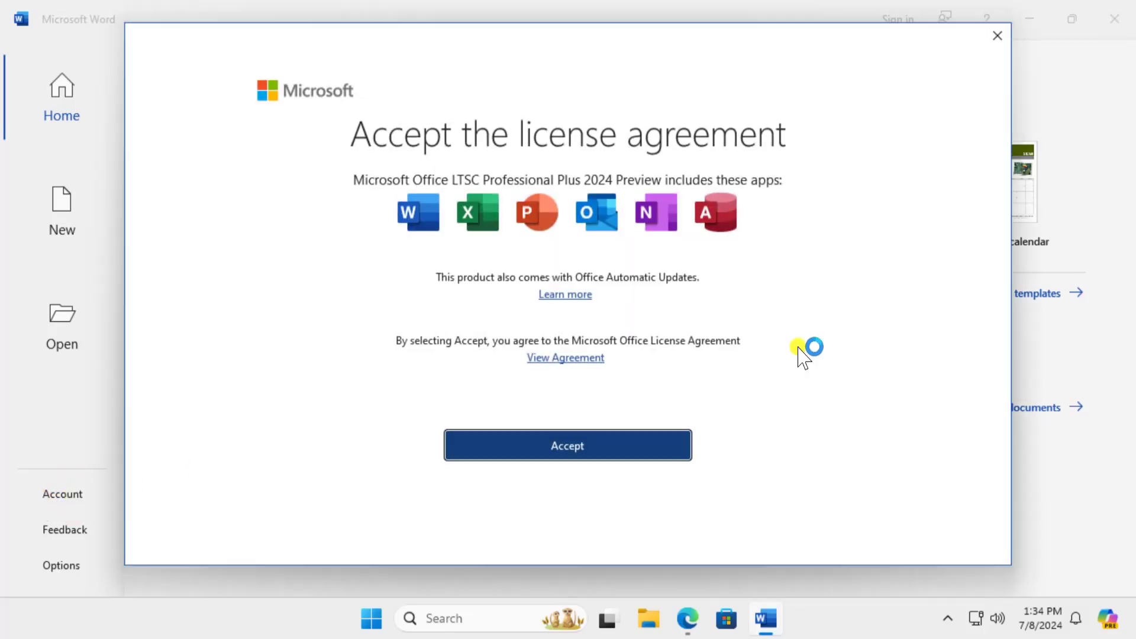
click(621, 449)
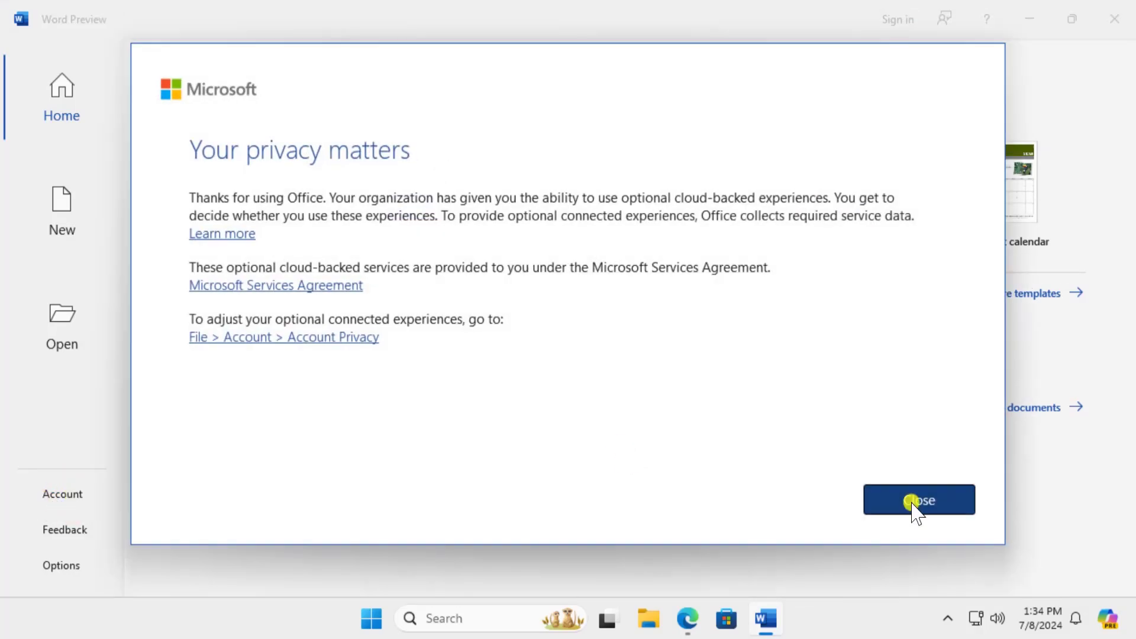
click(913, 503)
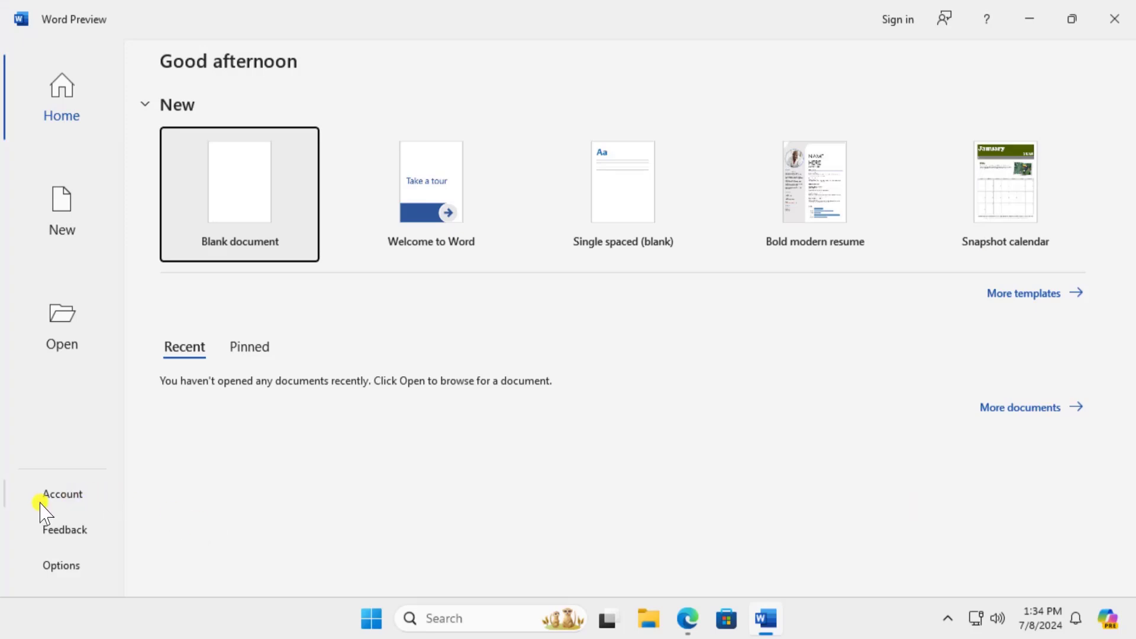
Step: View Word's Account page showing Office LTSC Professional Plus 2024 Preview as Activation Required
click(85, 501)
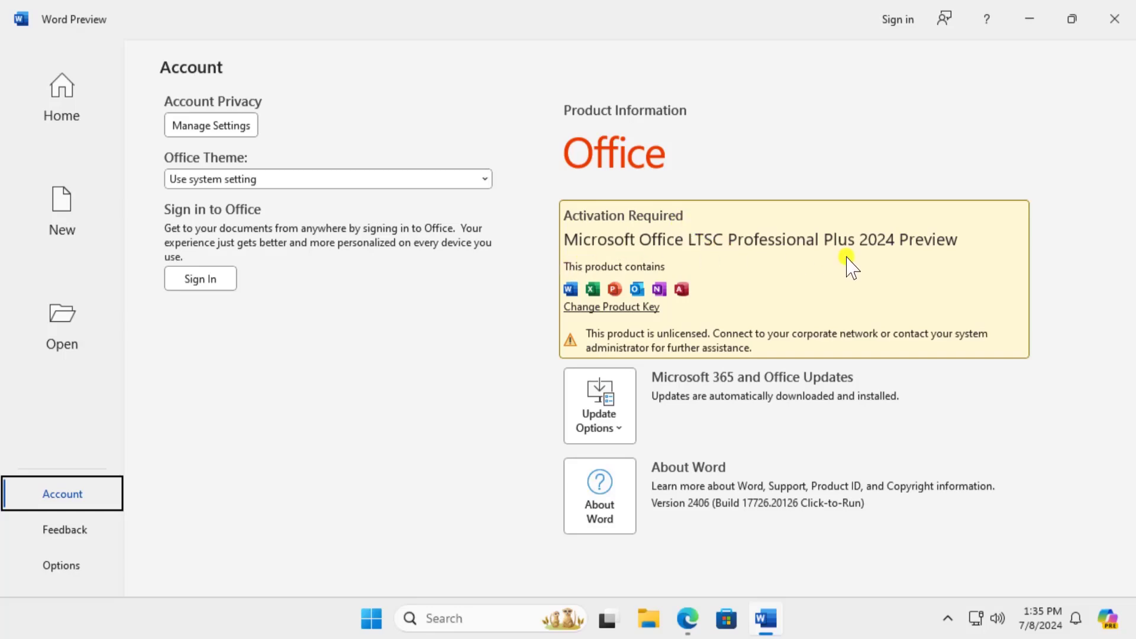
Step: Select the Office LTSC 2024 KMS key in the Learn article and return to Word
click(688, 619)
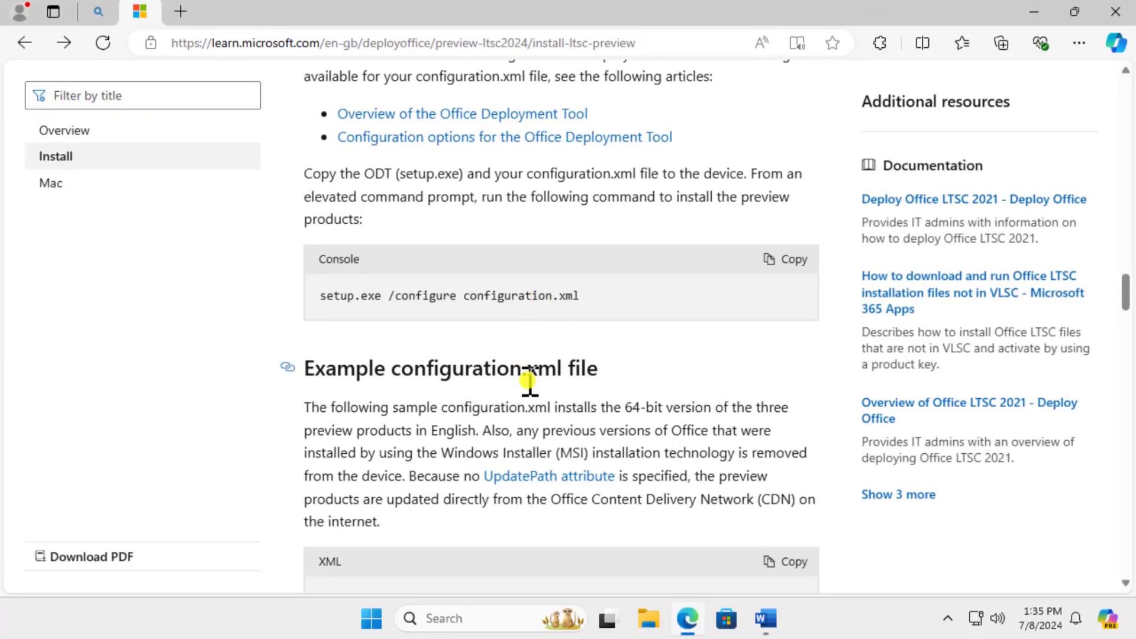
scroll(530, 380, down, 3)
scroll(530, 380, down, 4)
scroll(528, 382, down, 3)
scroll(528, 383, down, 4)
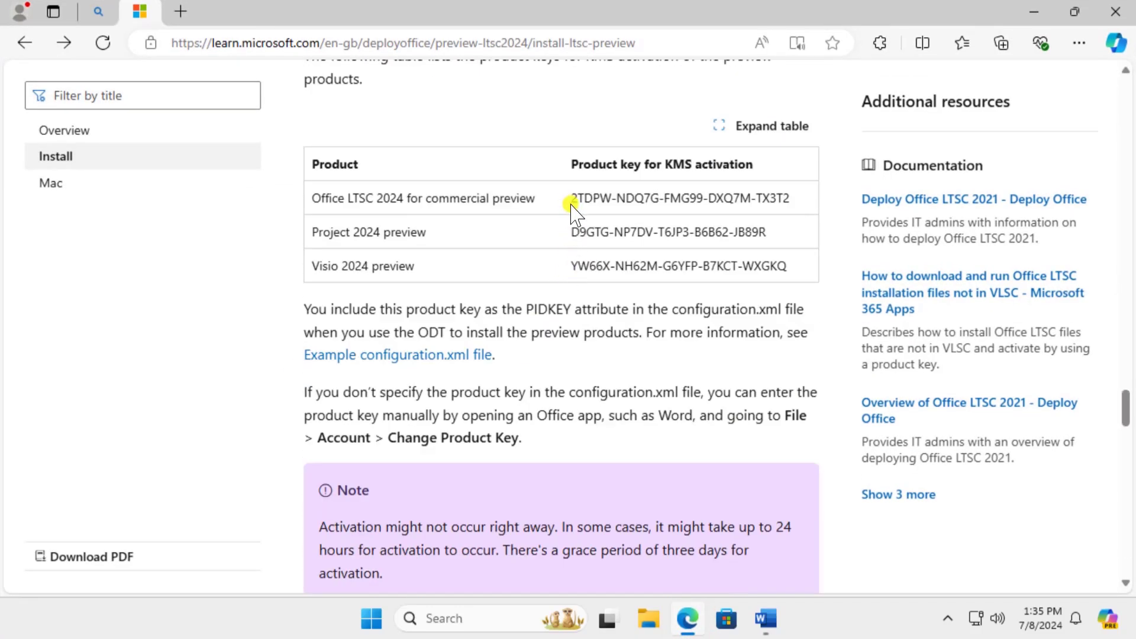
drag(569, 198, 790, 196)
key(ctrl+c)
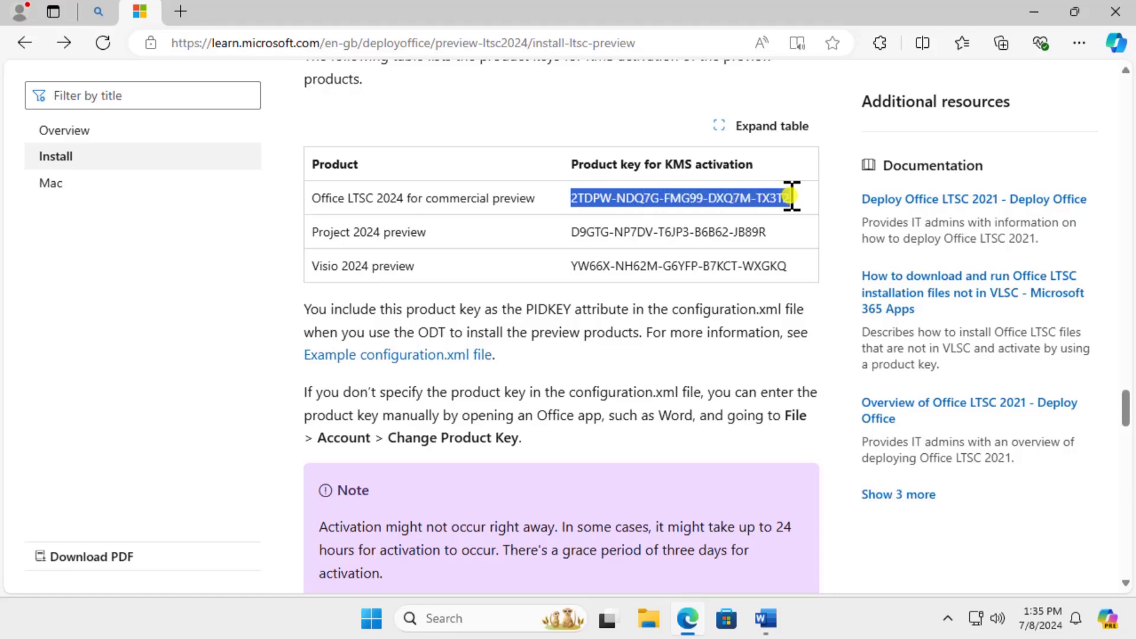
click(1034, 12)
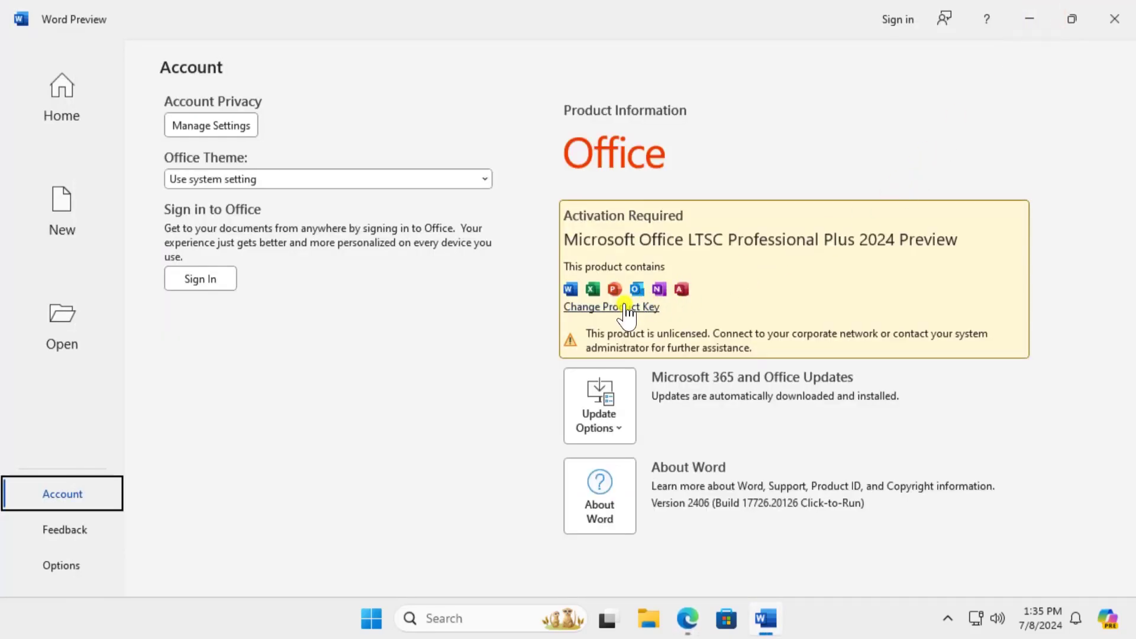
Step: Enter the KMS product key under Change Product Key and activate Office
click(622, 308)
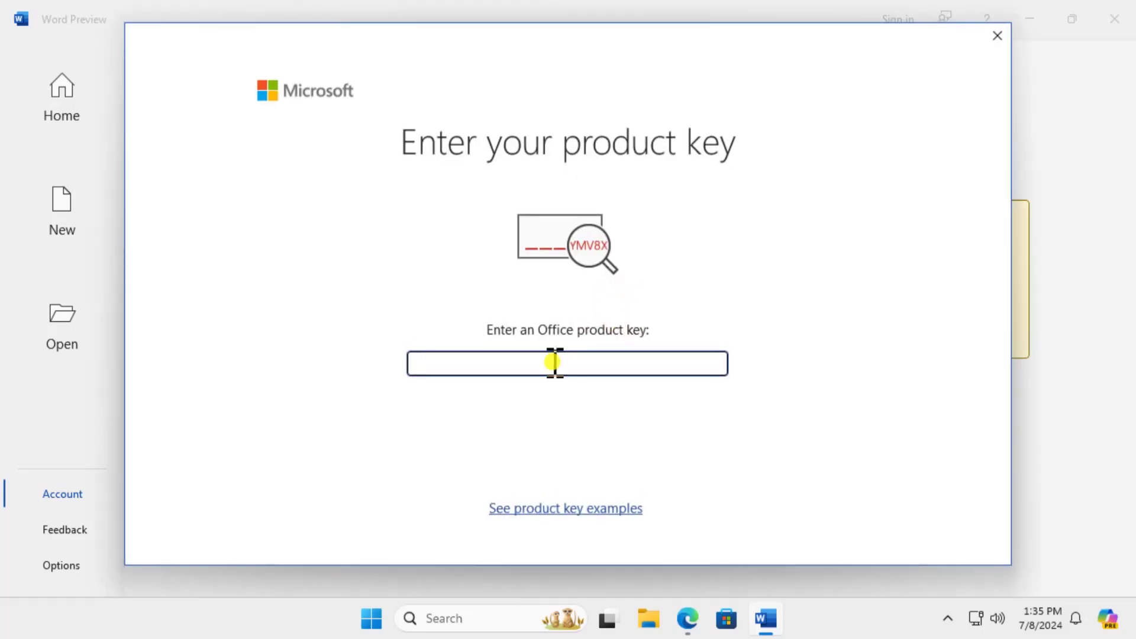
key(ctrl+v)
click(550, 455)
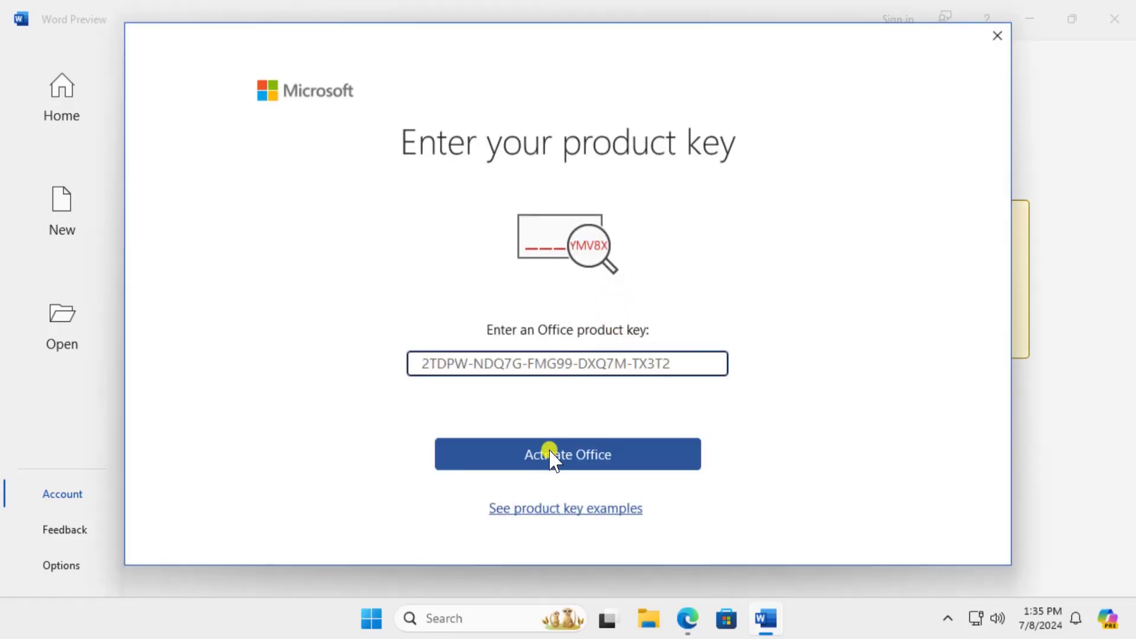
click(550, 455)
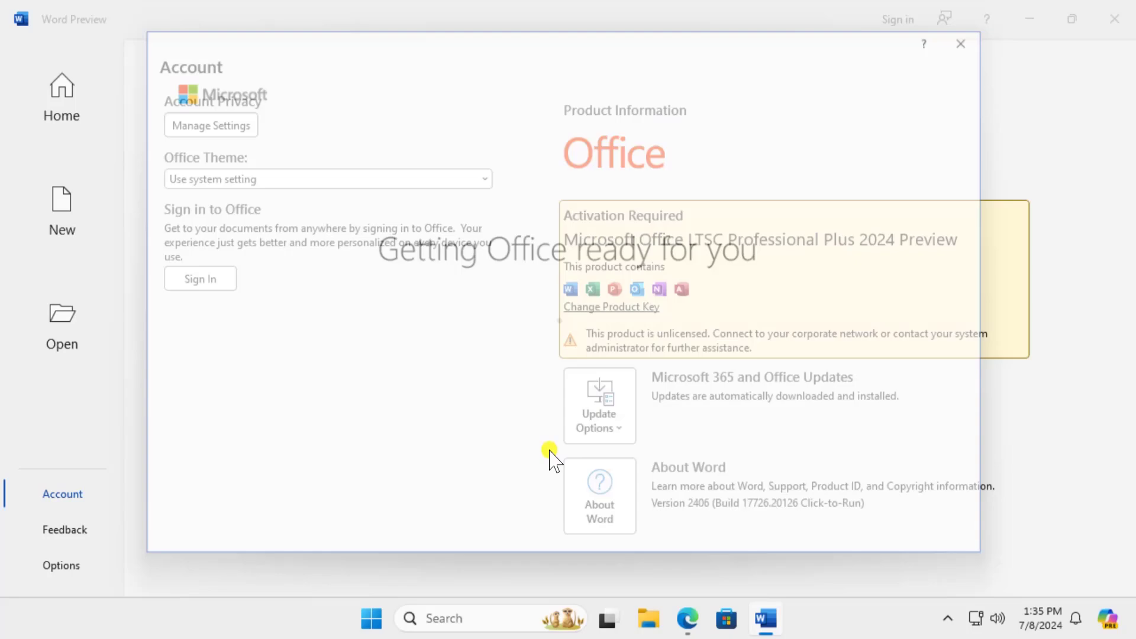
Step: Restart Word, check Account, then select the Office LTSC MAK key on the Learn page
click(1115, 27)
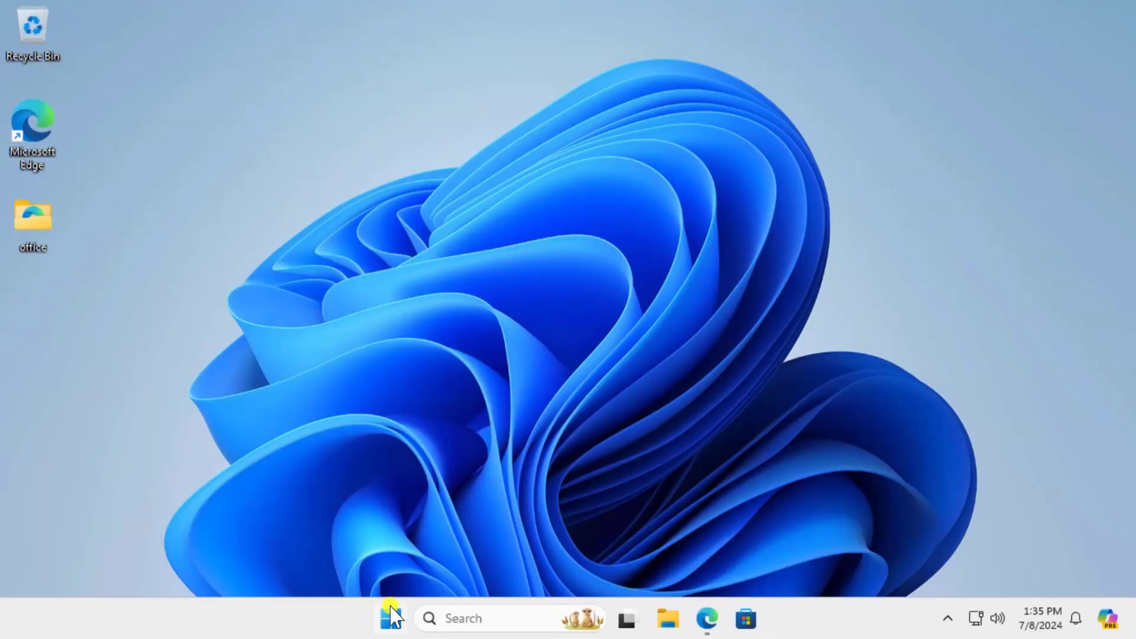
click(391, 618)
text(wor)
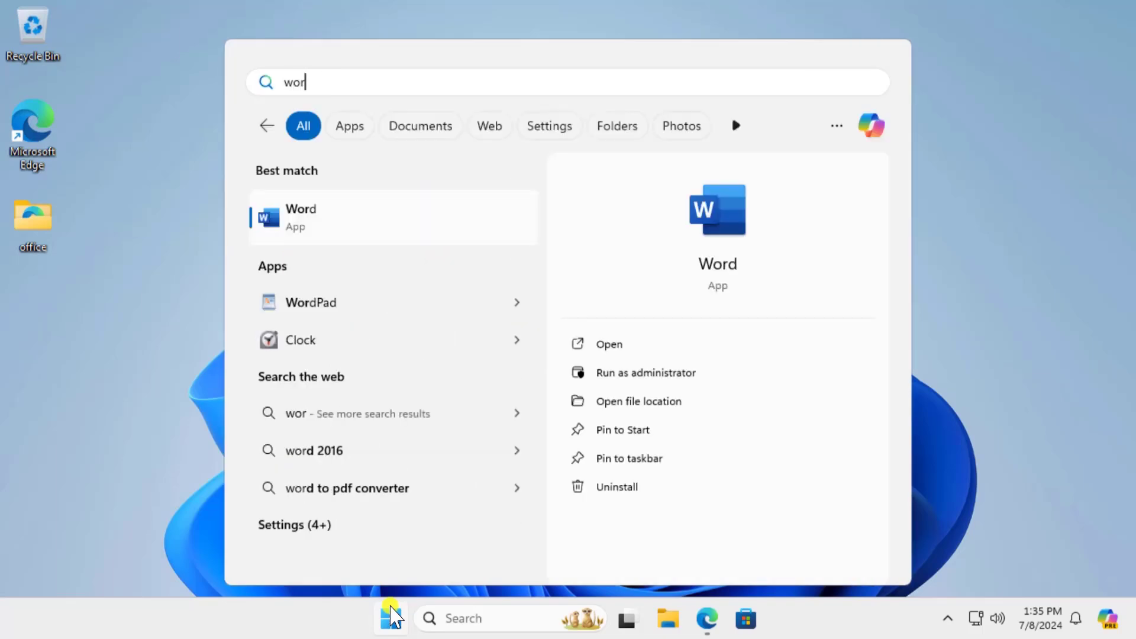
click(654, 351)
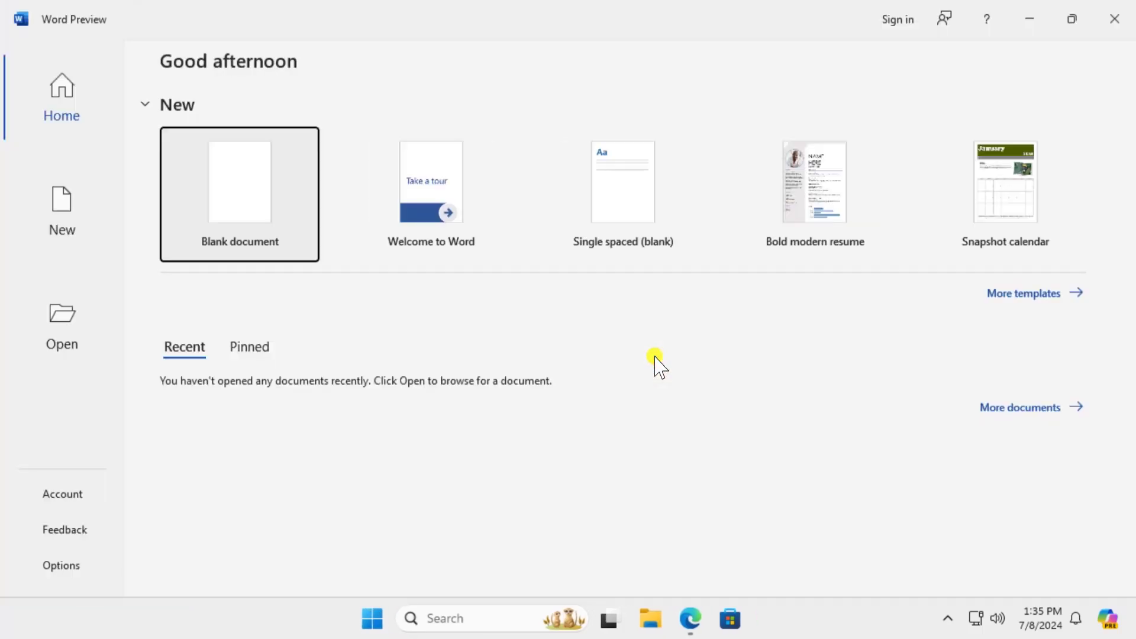
click(67, 500)
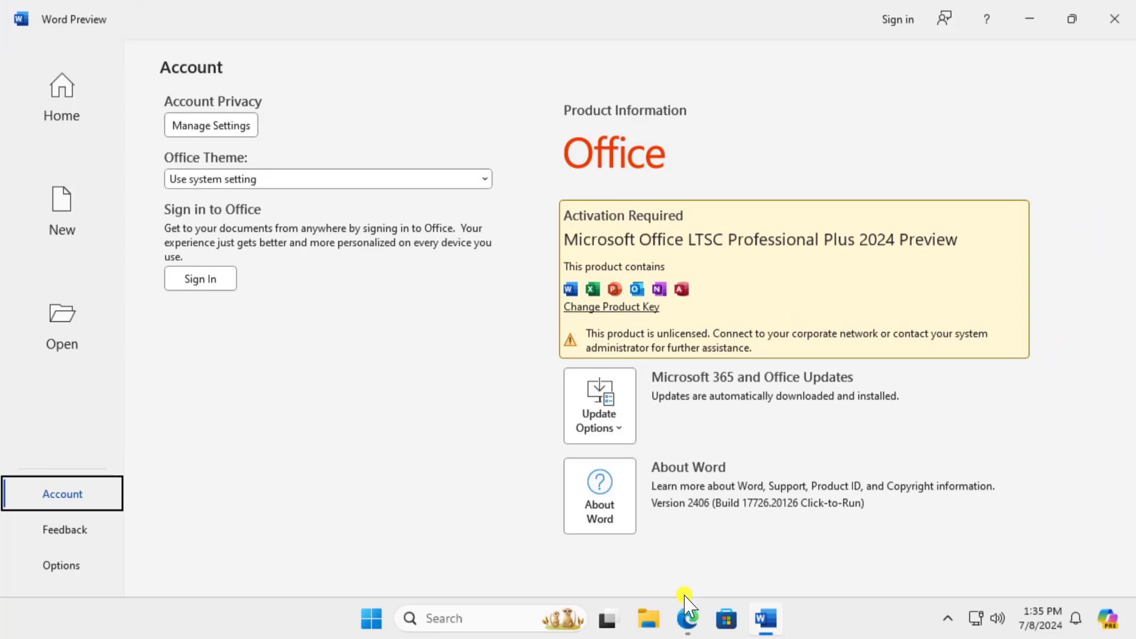
click(687, 616)
scroll(621, 260, down, 2)
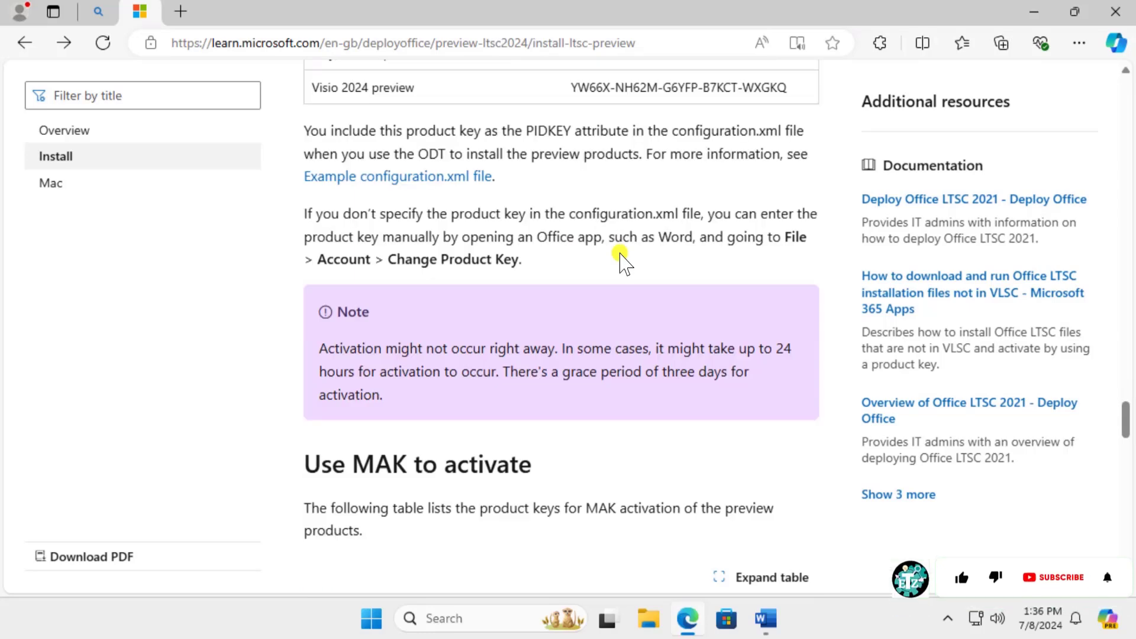
scroll(621, 254, down, 2)
scroll(618, 249, down, 3)
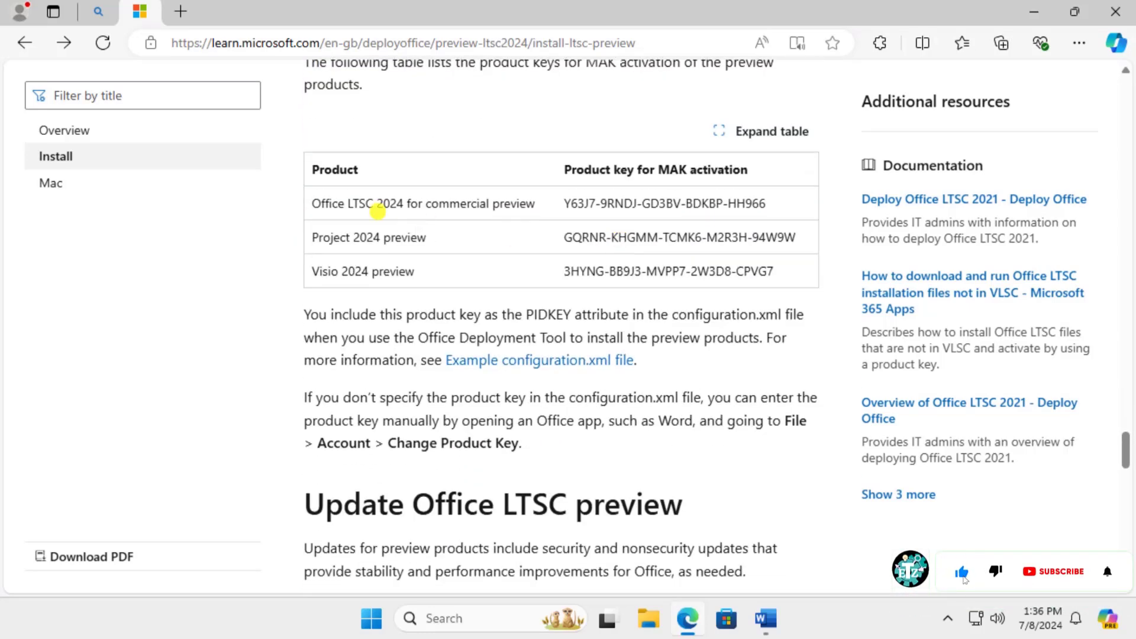
drag(565, 203, 763, 202)
key(ctrl+c)
Step: Enter the MAK product key under Change Product Key and activate Office
click(1033, 12)
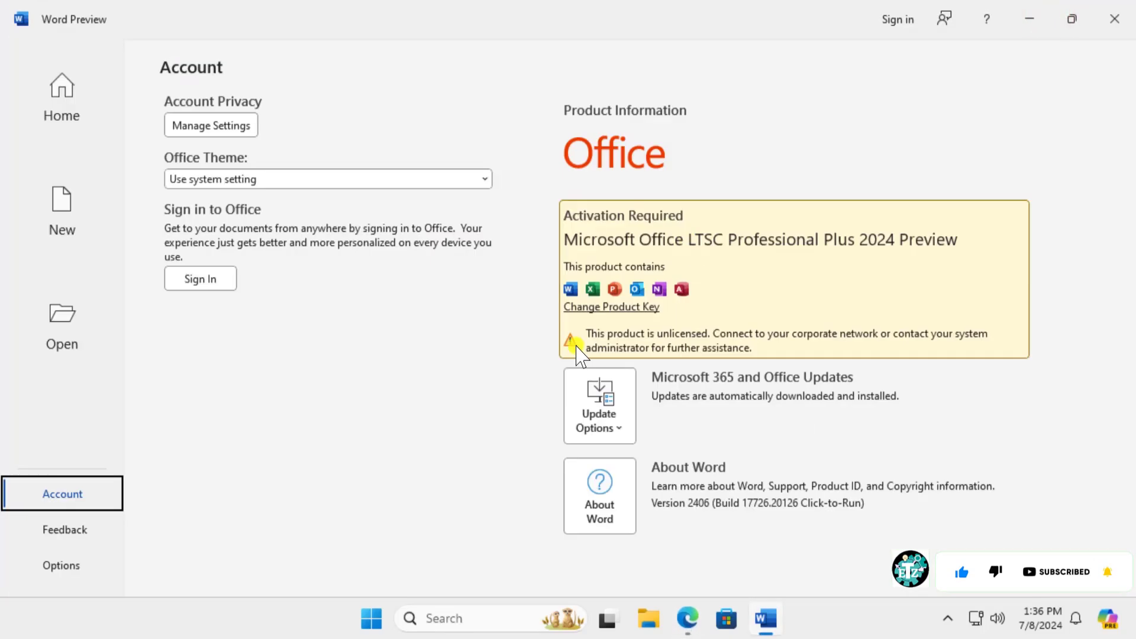
click(617, 315)
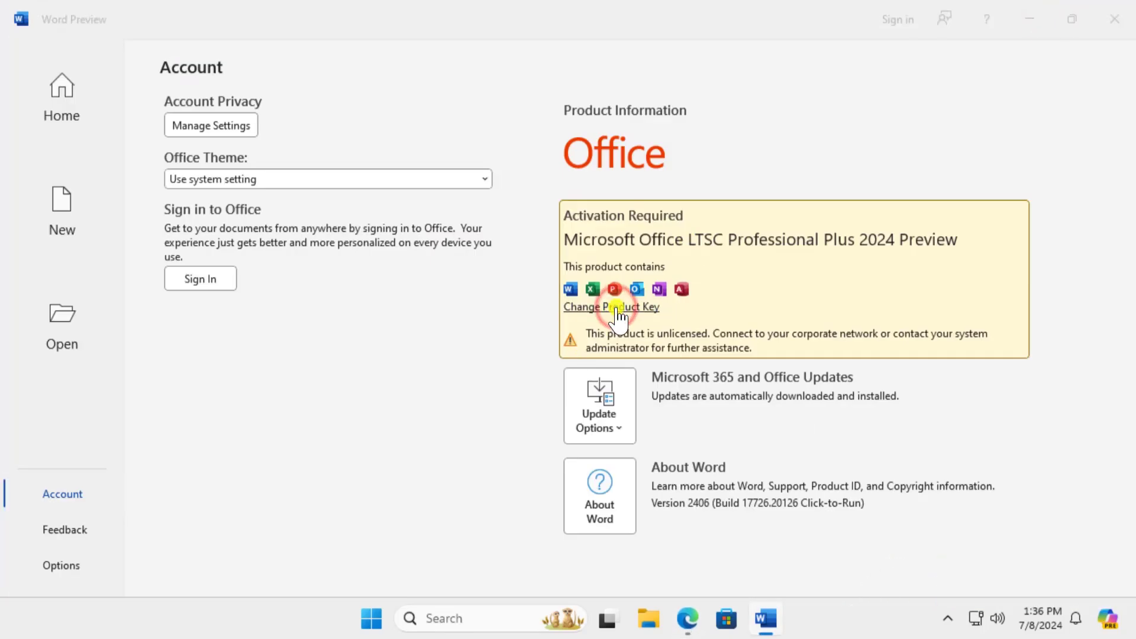
key(ctrl+v)
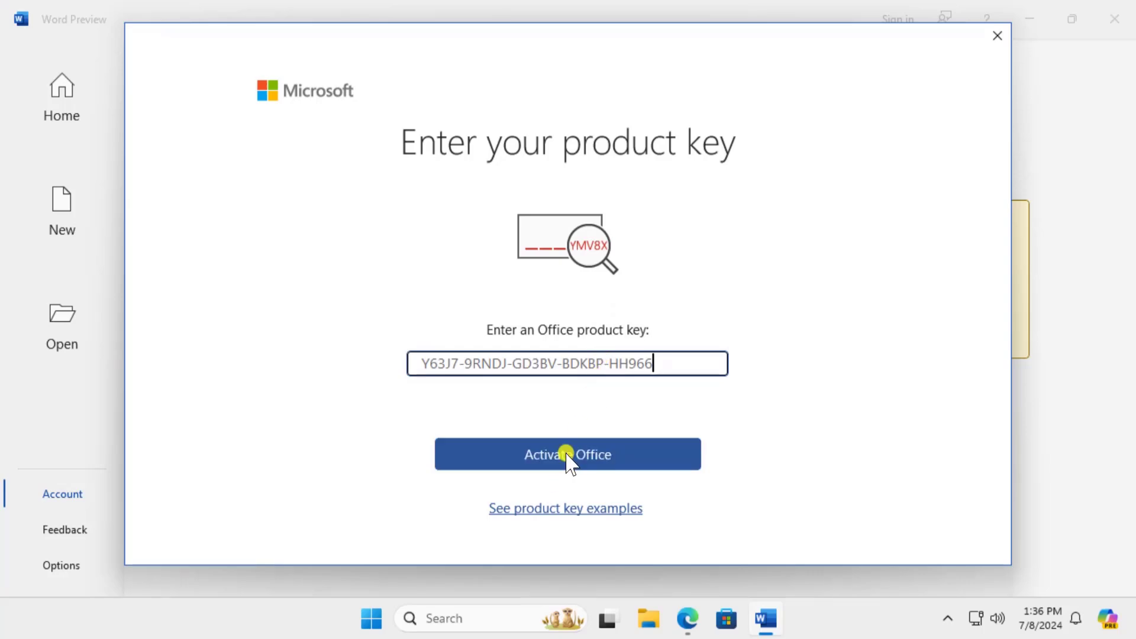
click(580, 462)
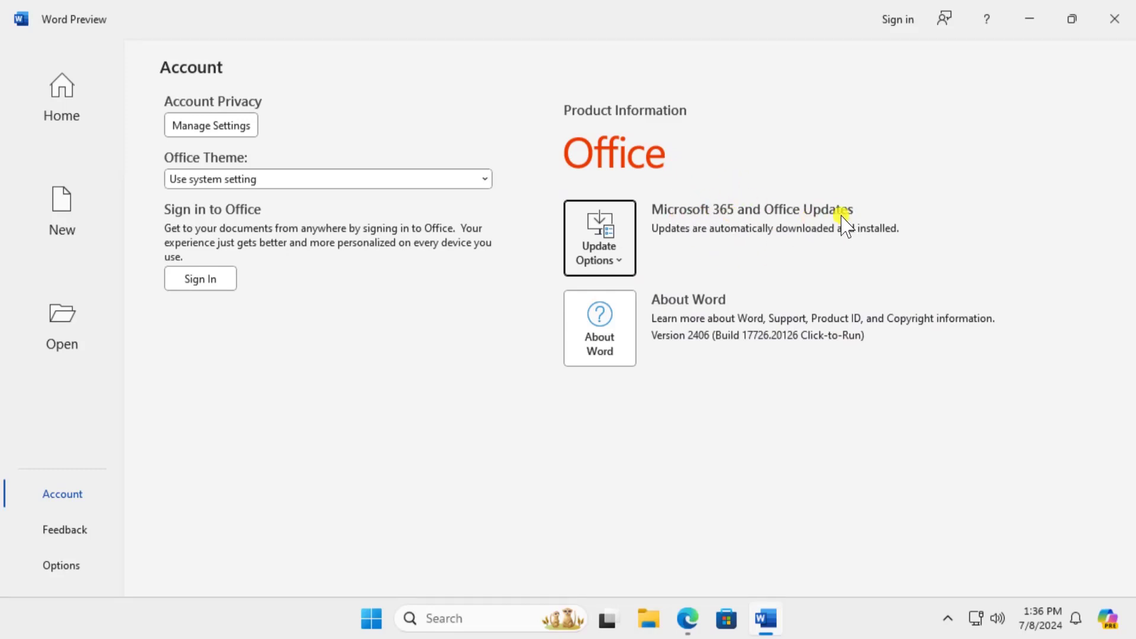
Step: Open Word Options and close it without making changes
click(53, 529)
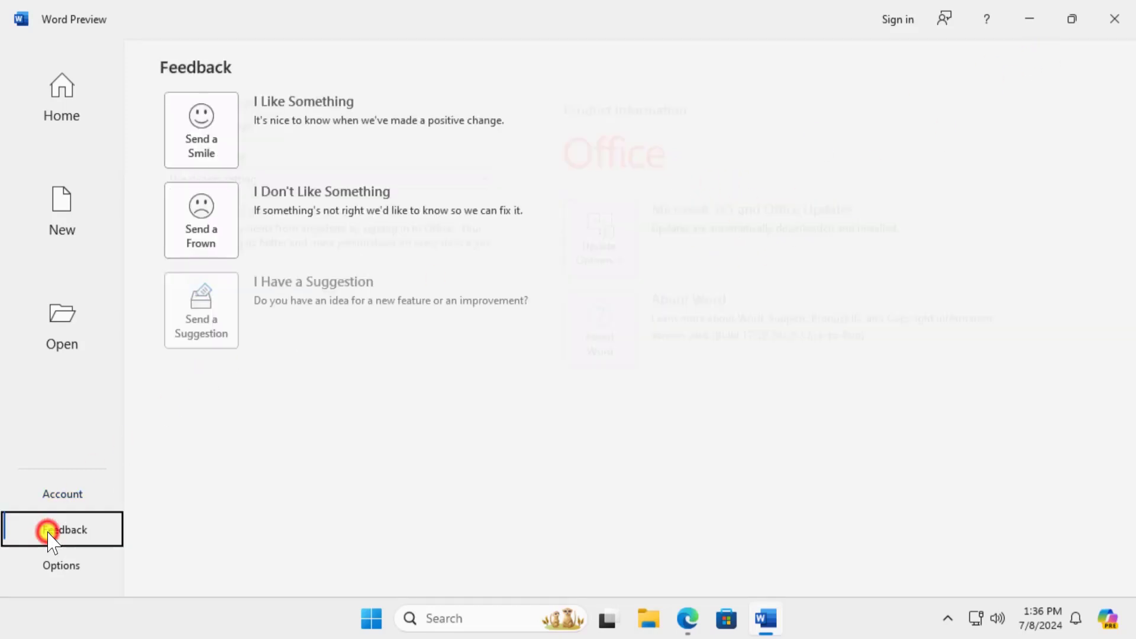
click(62, 564)
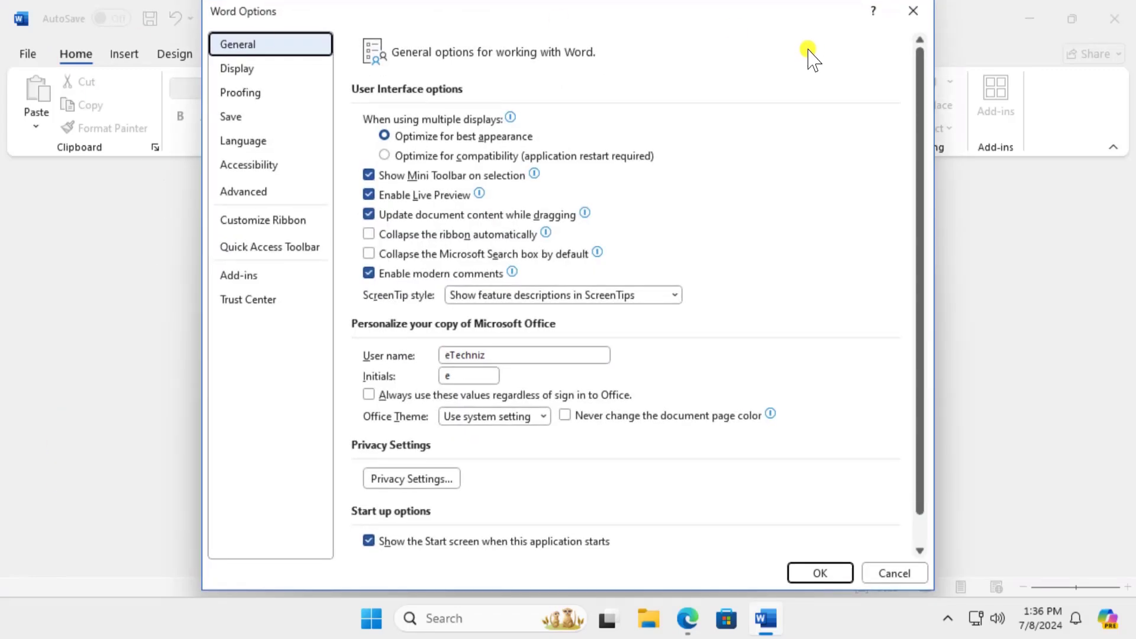
click(912, 11)
Step: Relaunch Word as administrator and complete Internet activation of Office LTSC Professional Plus 2024 Preview
click(1115, 20)
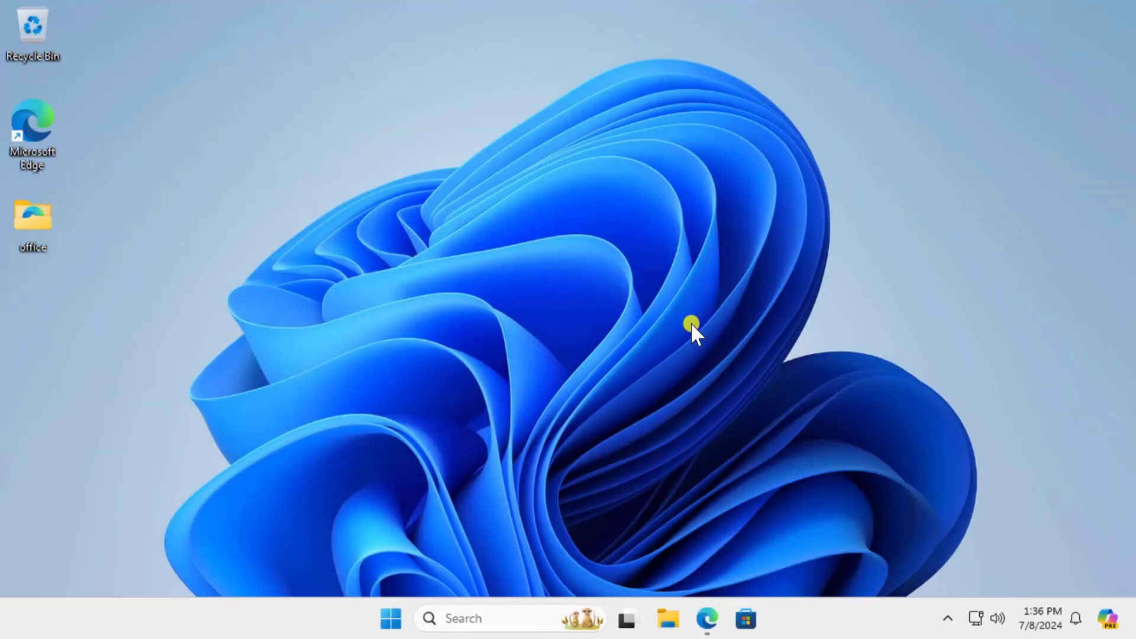
click(469, 617)
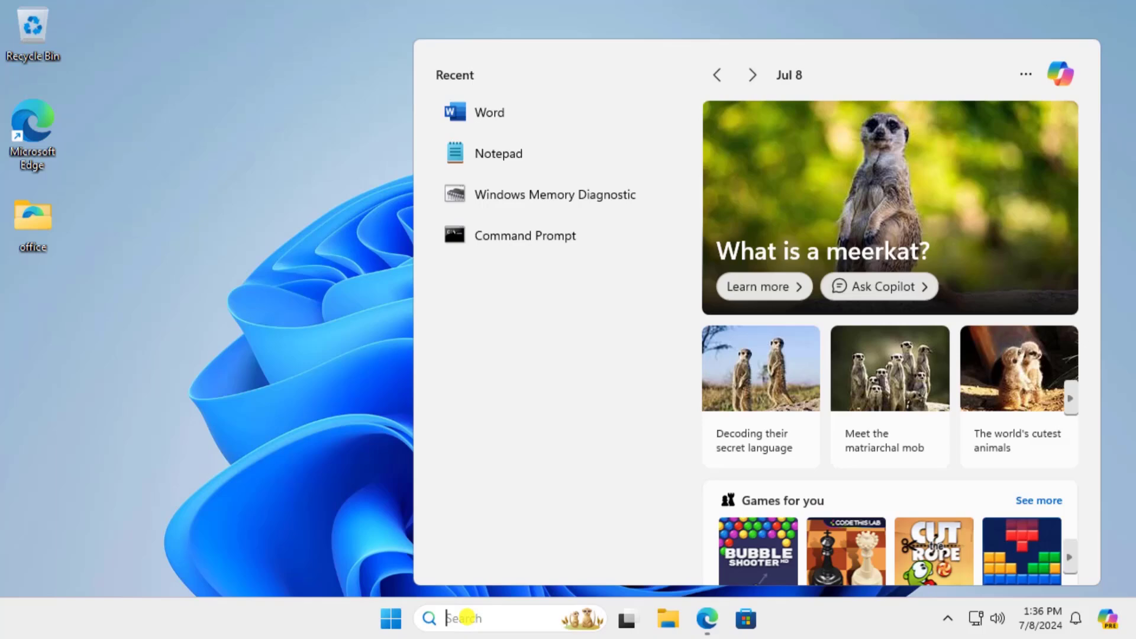
text(word)
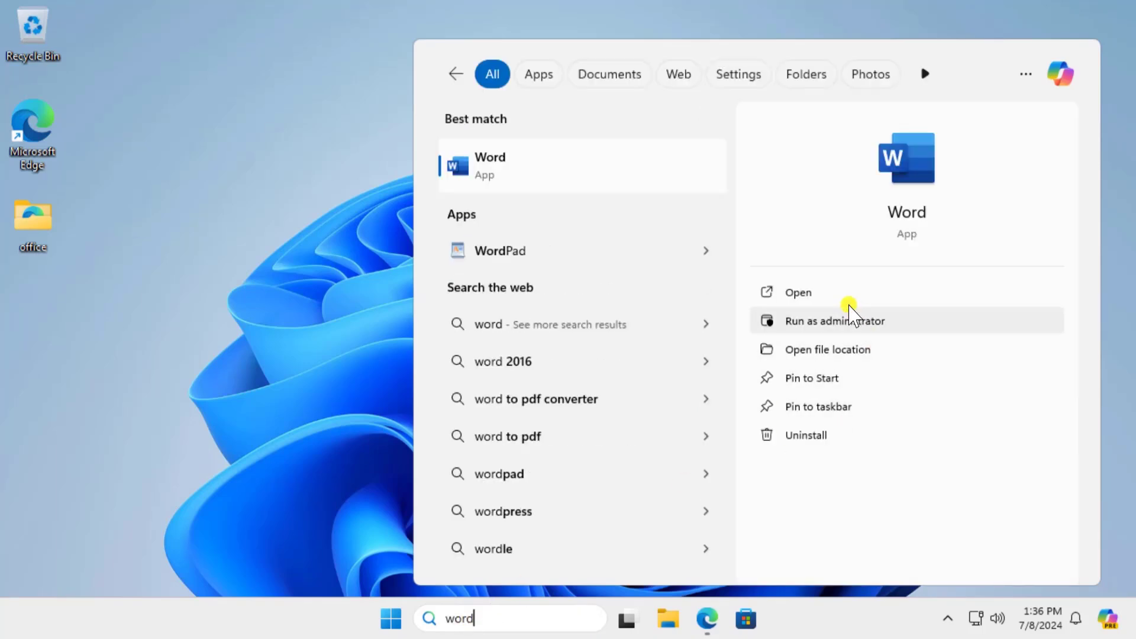
click(848, 294)
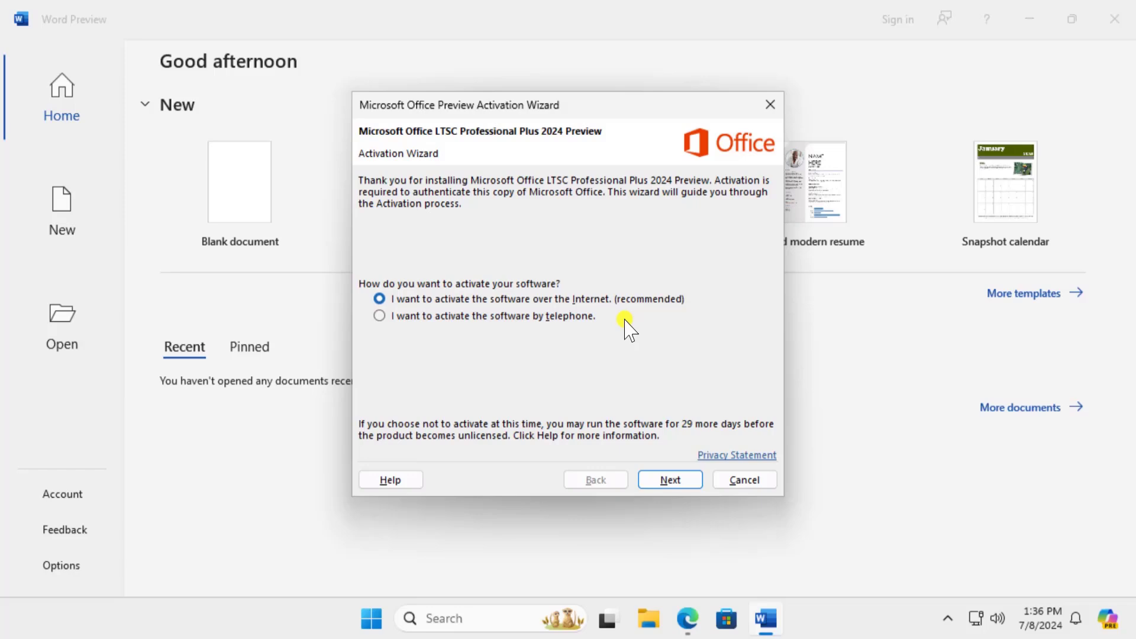
click(674, 485)
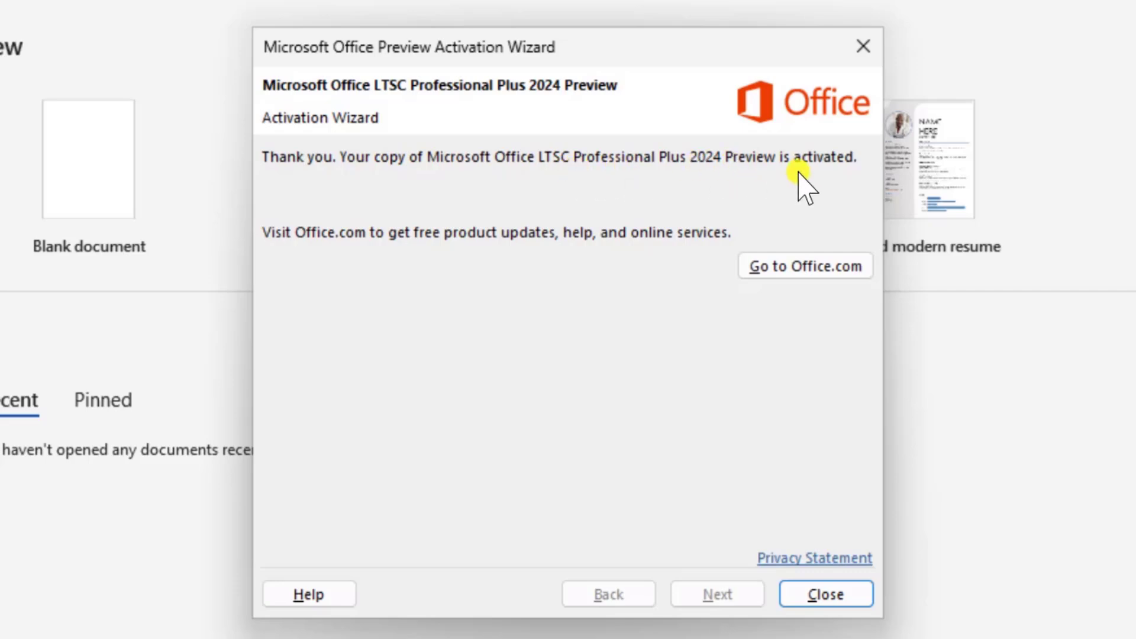
click(748, 484)
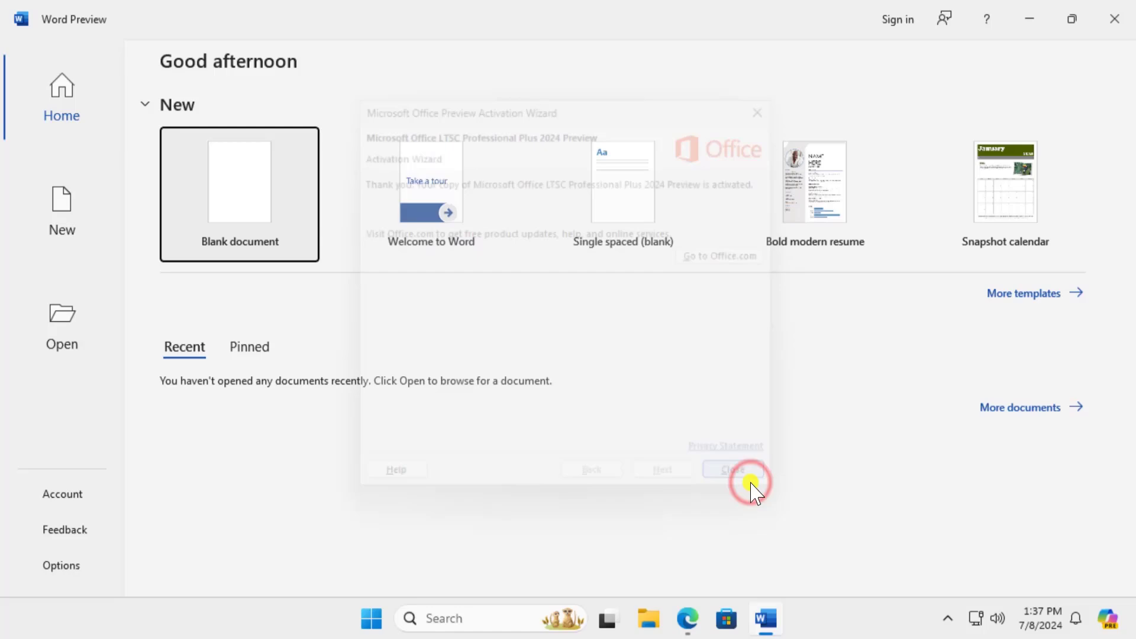
Step: Open the Account page to confirm Product Activated for Office LTSC Professional Plus 2024 Preview, version 2406
click(76, 500)
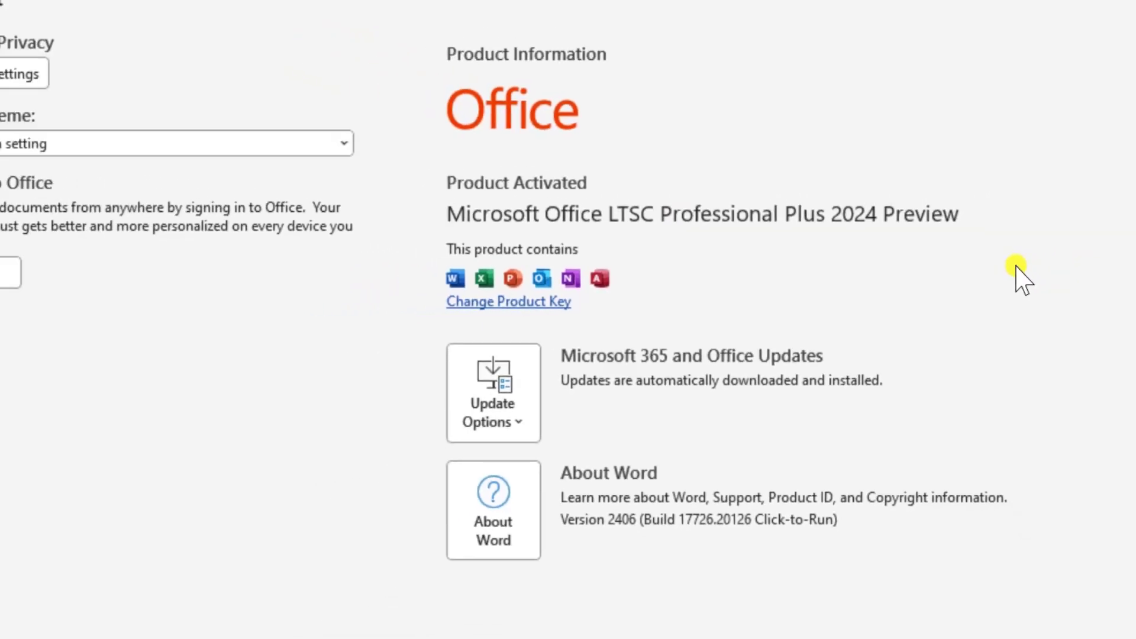
click(1110, 28)
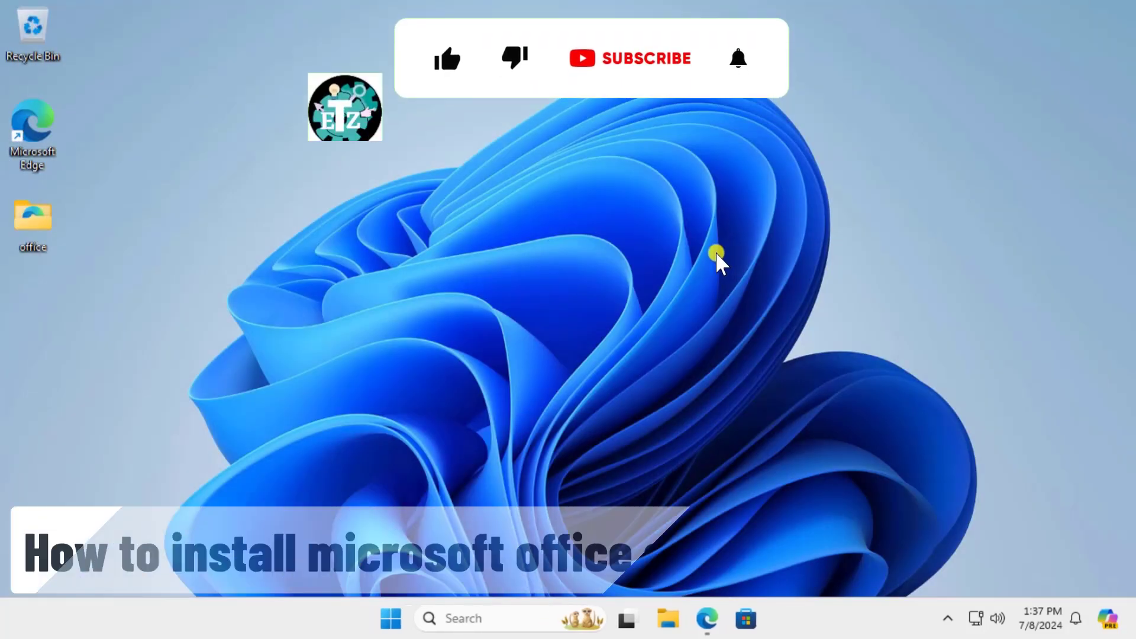